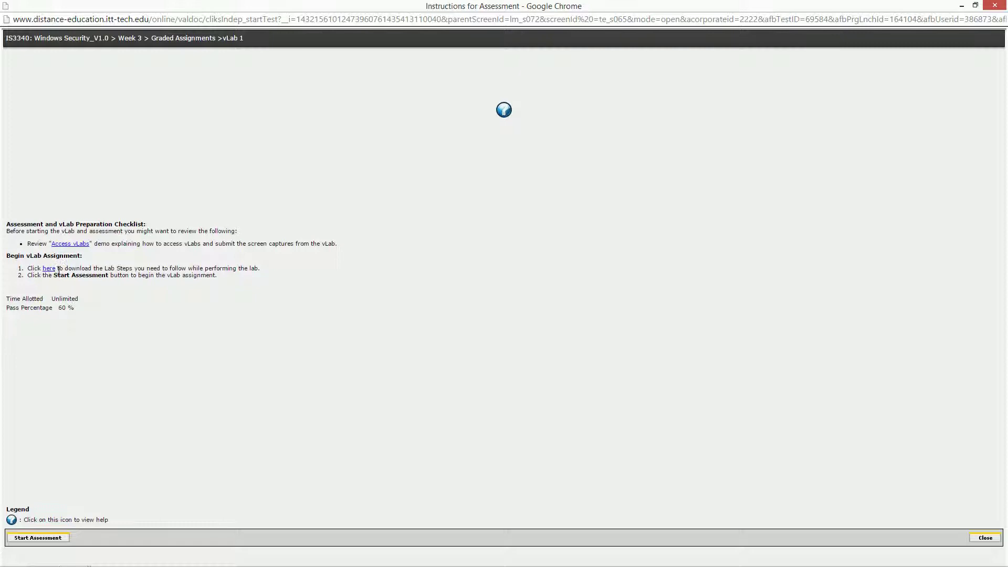
- Start the vLab 1 assessment so its question page with the lab instructions loads
{"action": "left_click", "coordinate": [55, 536]}
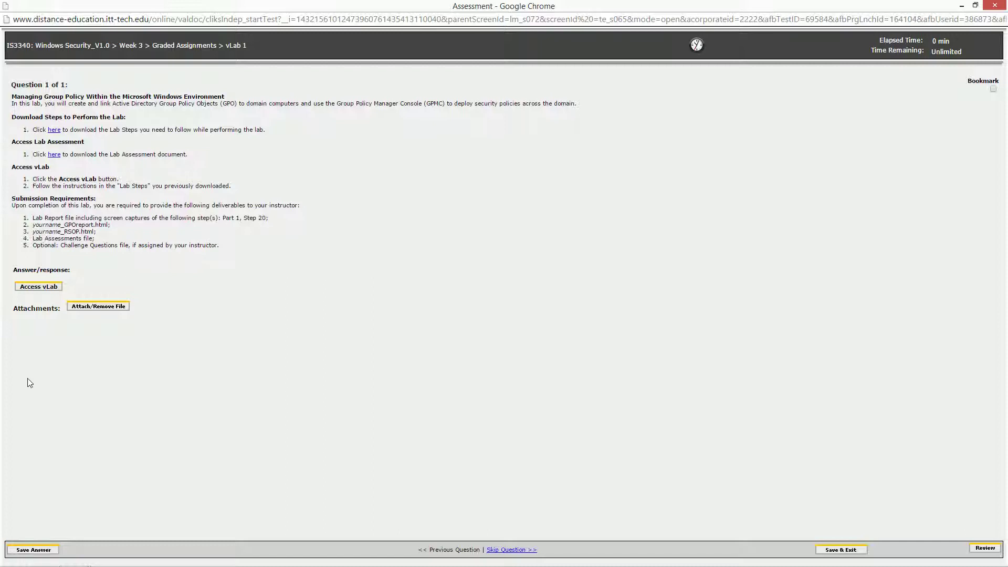
{"action": "triple_click", "coordinate": [62, 156]}
{"action": "double_click", "coordinate": [39, 154]}
{"action": "left_click", "coordinate": [88, 379]}
- Launch the virtual lab via Access vLab to load the OnDemand Workbench
{"action": "left_click", "coordinate": [33, 292]}
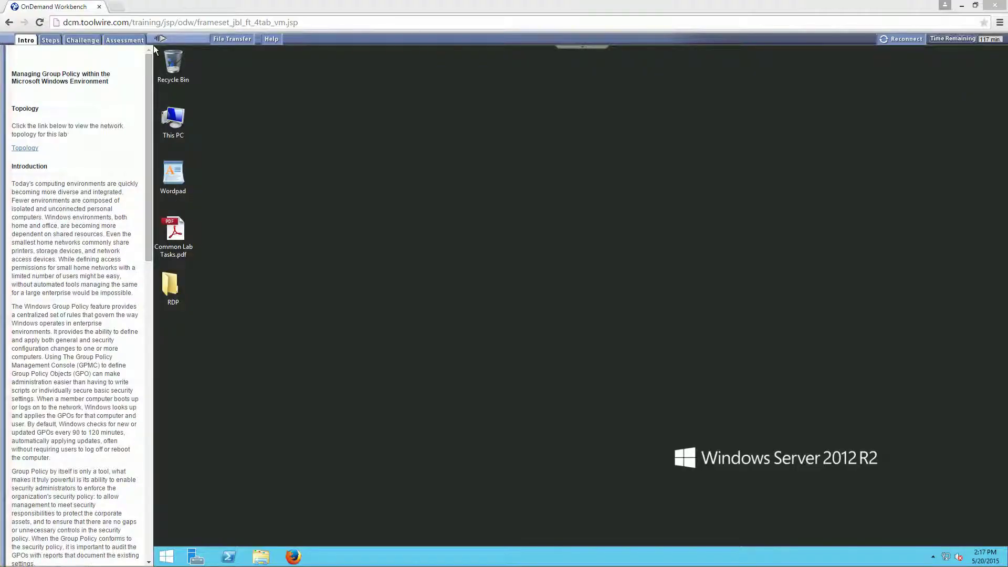
- Connect to the target server via TargetWindows01.rdp, declining network discovery and closing FileZilla Server
{"action": "left_click", "coordinate": [336, 218]}
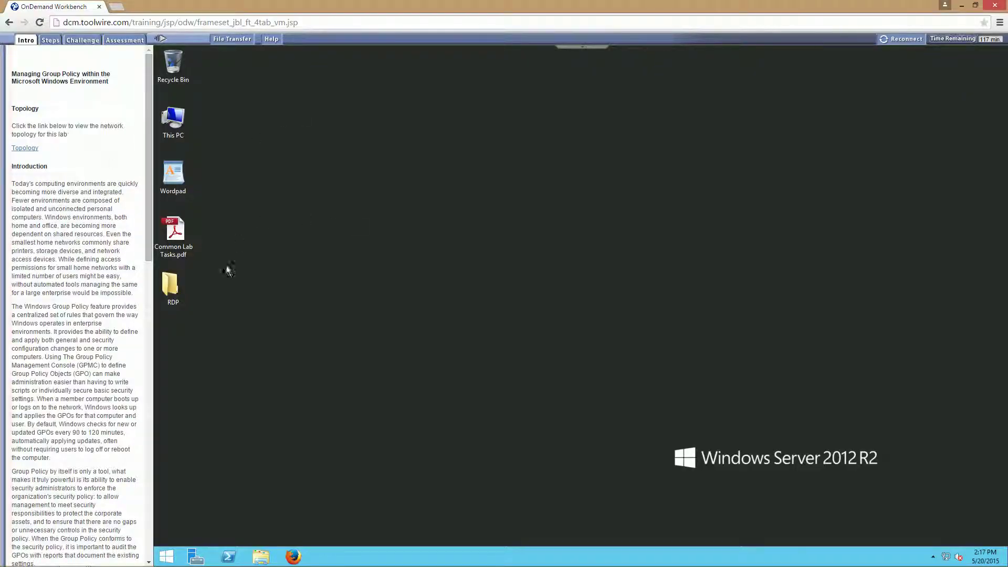
{"action": "left_click", "coordinate": [174, 289]}
{"action": "double_click", "coordinate": [175, 287]}
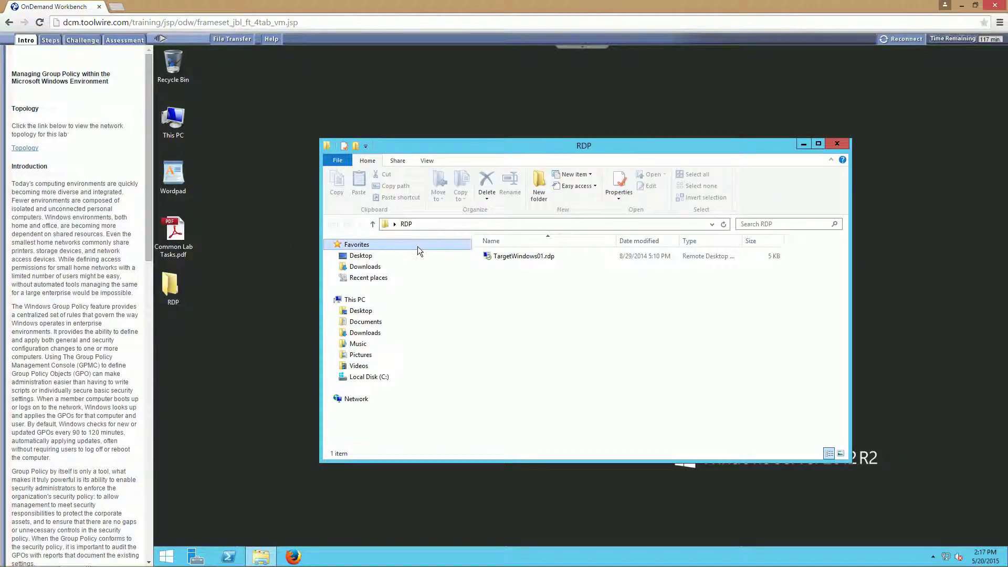
{"action": "double_click", "coordinate": [525, 258]}
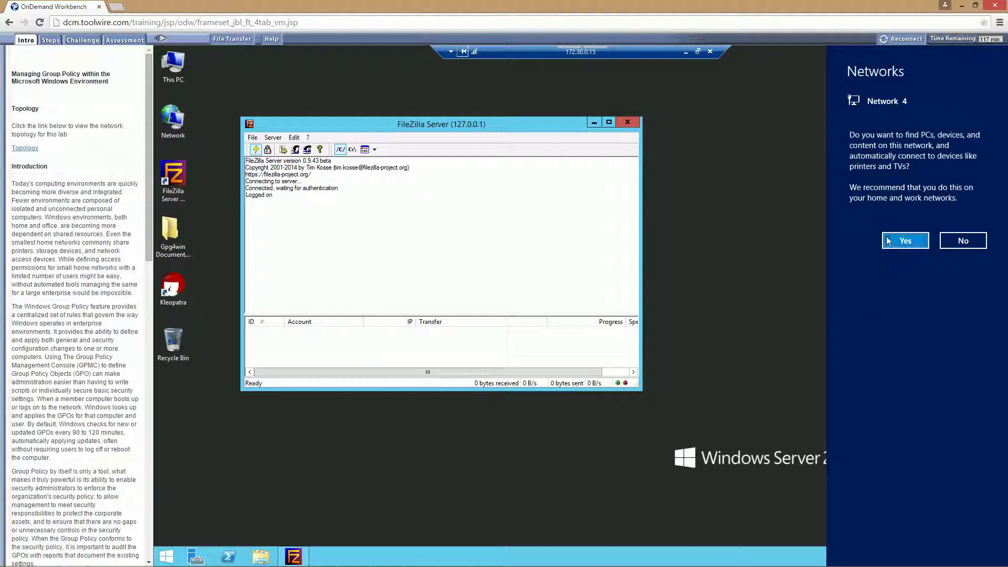
{"action": "left_click", "coordinate": [963, 241]}
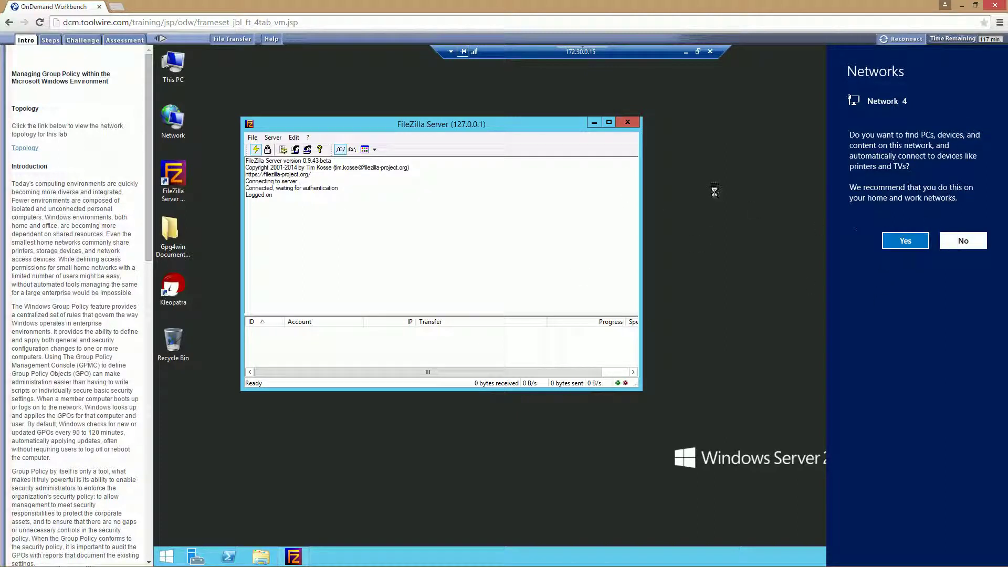
{"action": "left_click", "coordinate": [628, 123]}
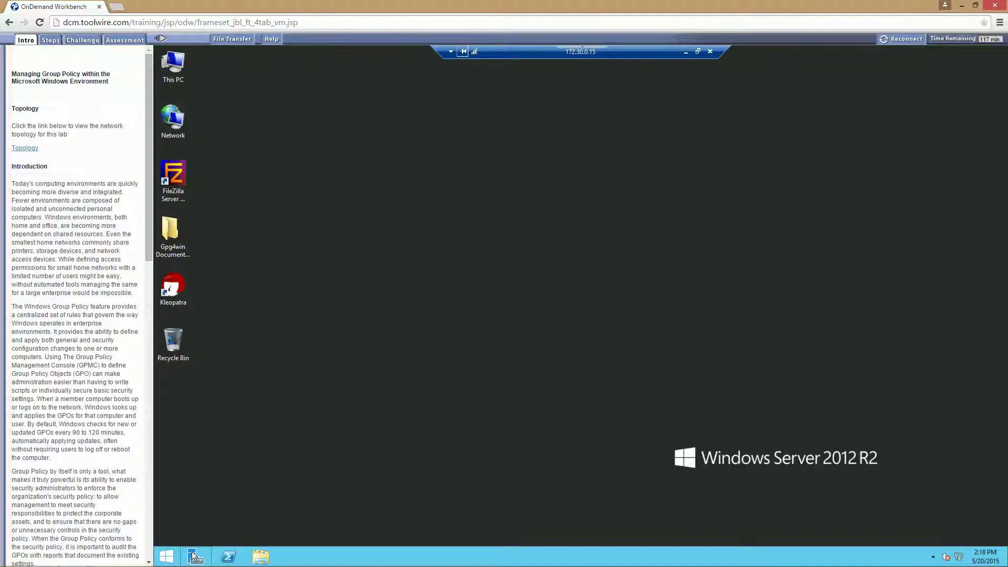
- Launch Server Manager and open its Tools menu of administrative tools
{"action": "left_click", "coordinate": [193, 557]}
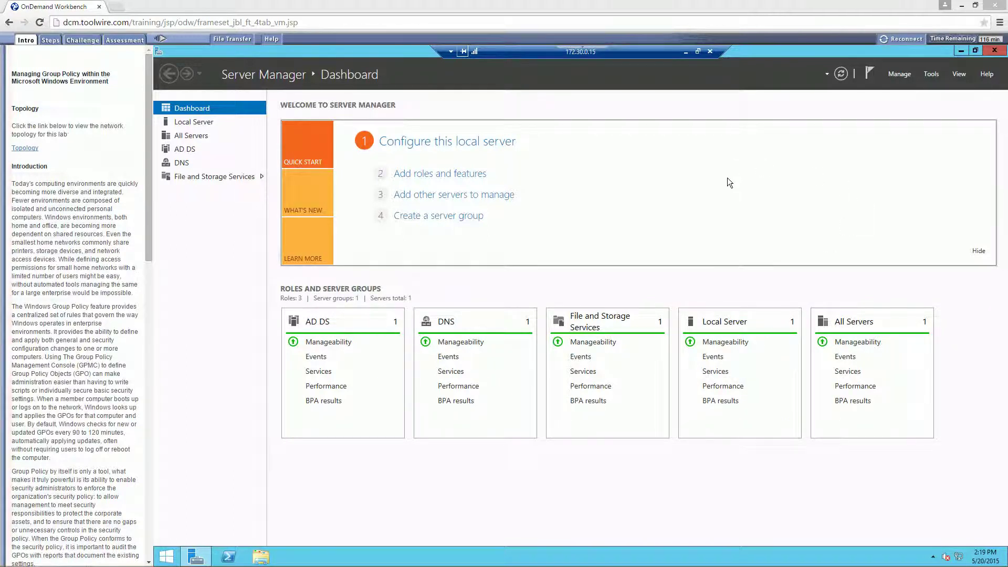
{"action": "left_click", "coordinate": [932, 74]}
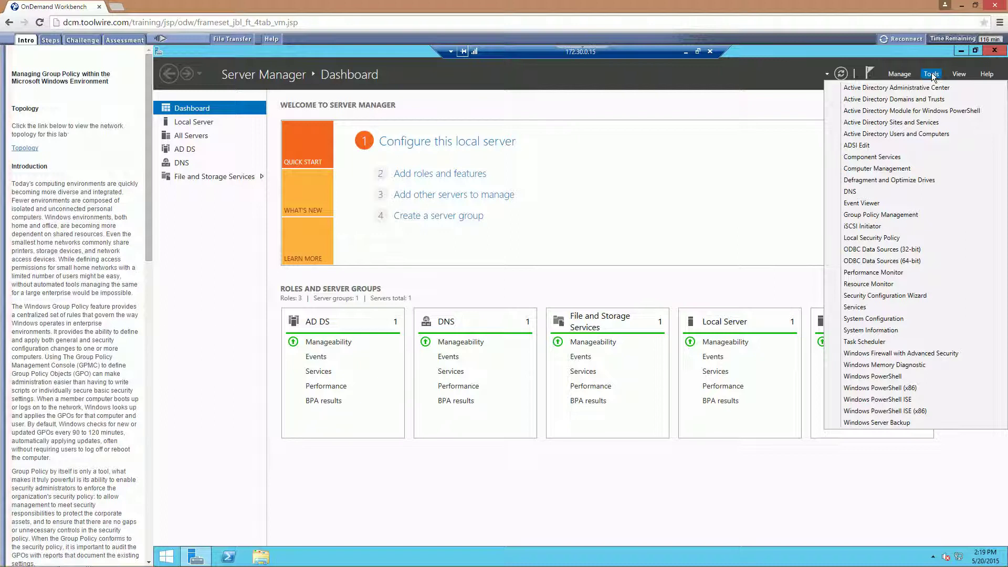
- Open Group Policy Management maximized and select the Default Domain Policy under securelabsondemand.com
{"action": "left_click", "coordinate": [873, 215]}
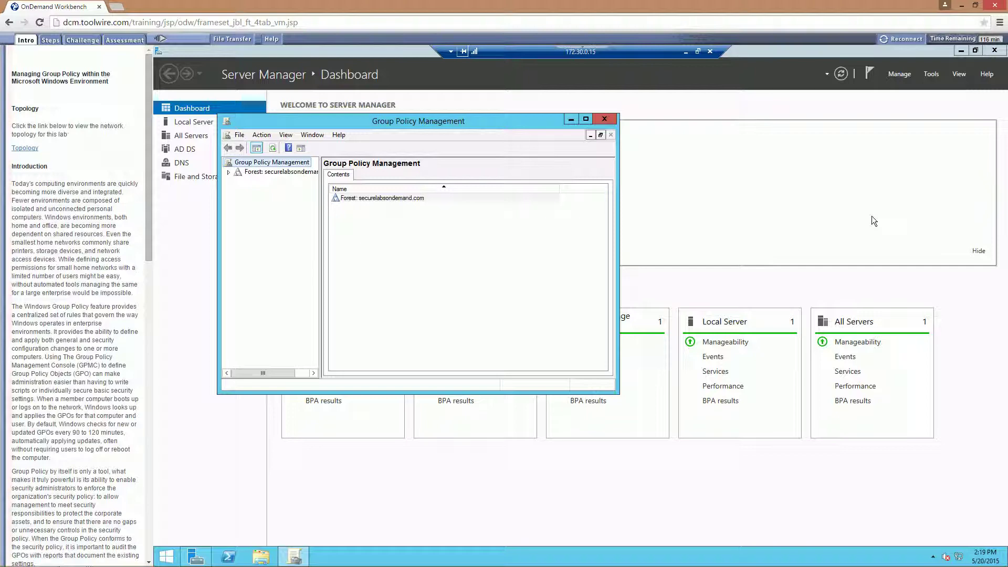
{"action": "left_click", "coordinate": [587, 119]}
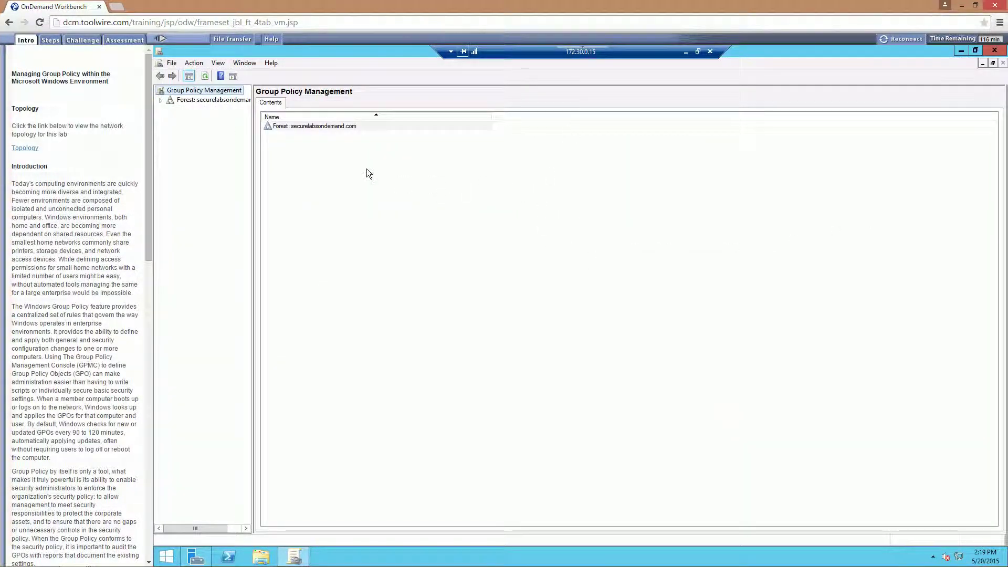
{"action": "left_click", "coordinate": [159, 100]}
{"action": "left_click", "coordinate": [171, 110]}
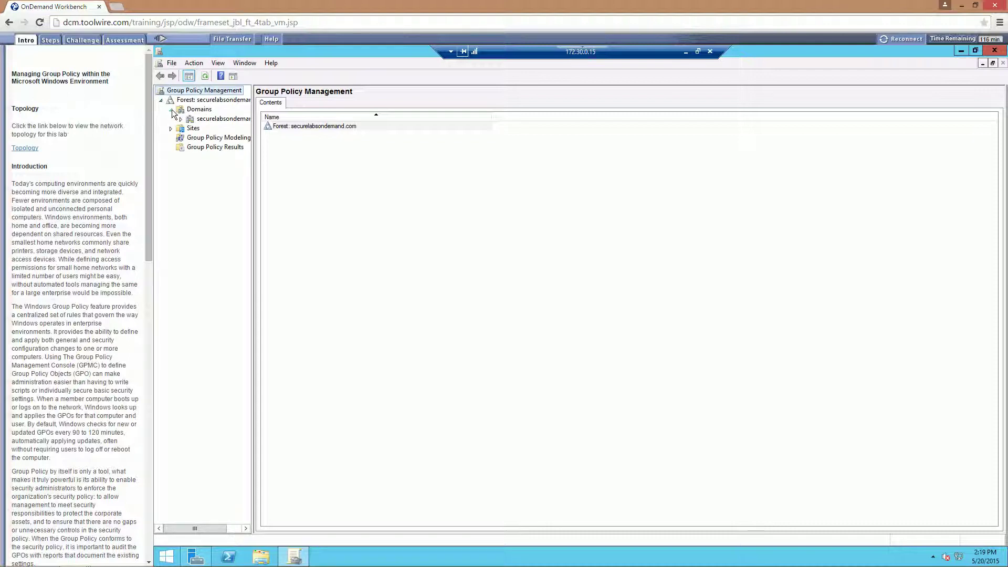
{"action": "left_click", "coordinate": [224, 119]}
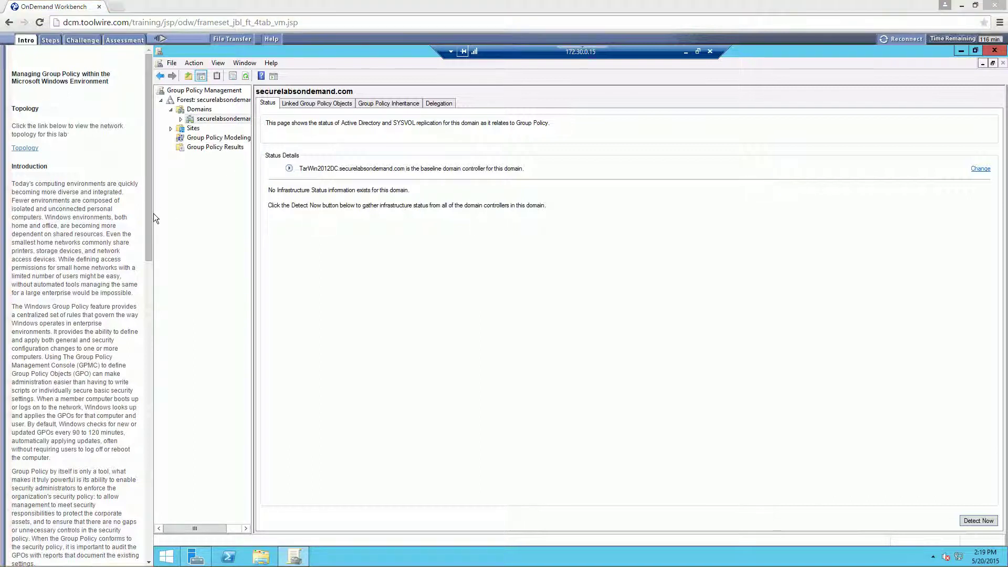
{"action": "left_click", "coordinate": [181, 120]}
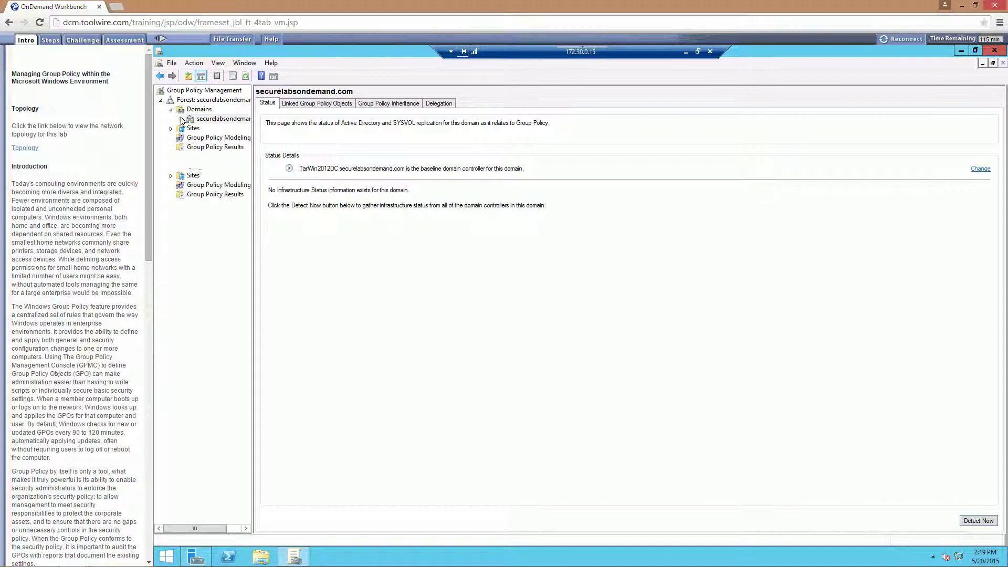
{"action": "left_click", "coordinate": [221, 128]}
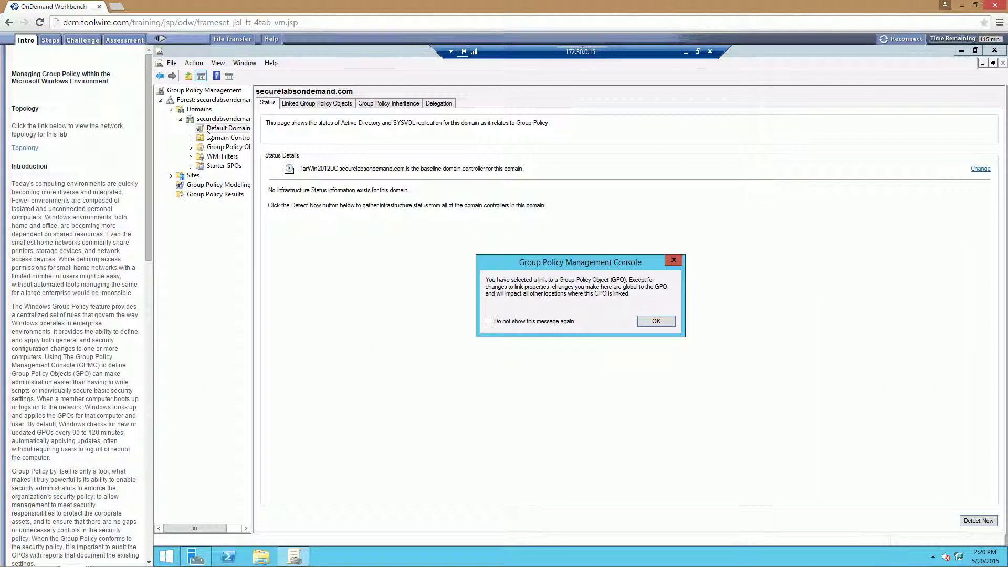
{"action": "left_click", "coordinate": [656, 321]}
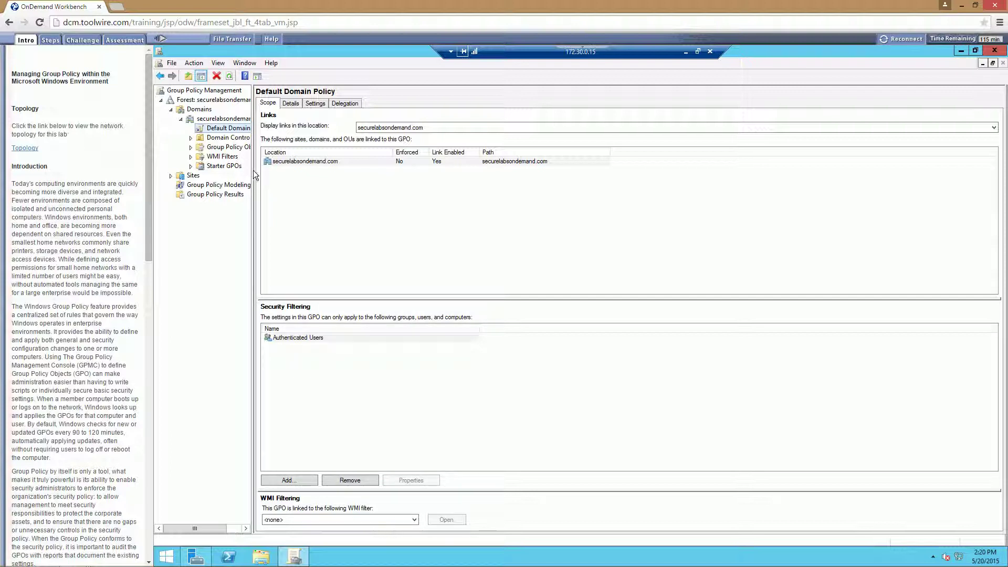
- Widen the console tree, list the Group Policy Objects, then reselect the Default Domain Policy link
{"action": "left_click_drag", "start_coordinate": [252, 169], "coordinate": [293, 169]}
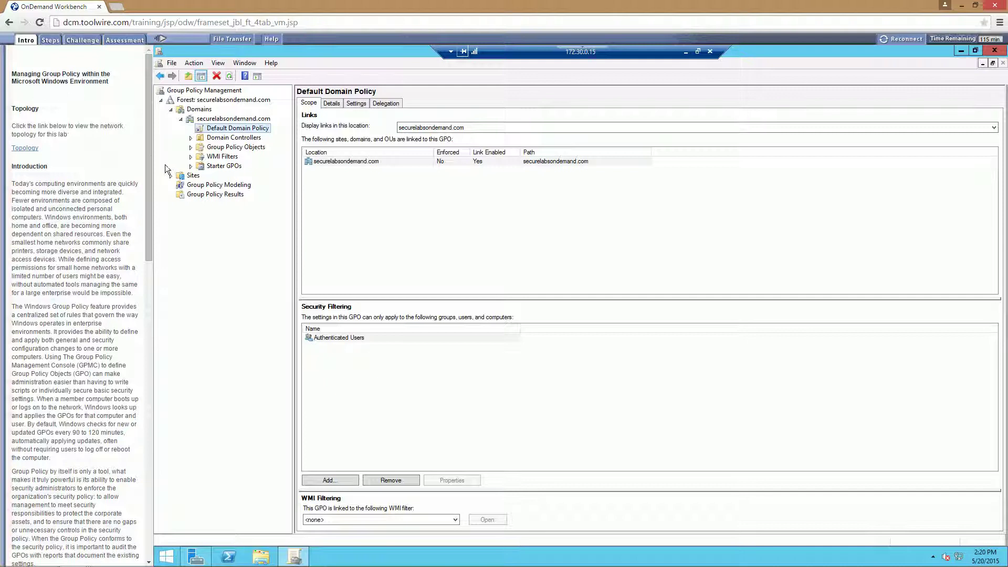
{"action": "left_click", "coordinate": [191, 148]}
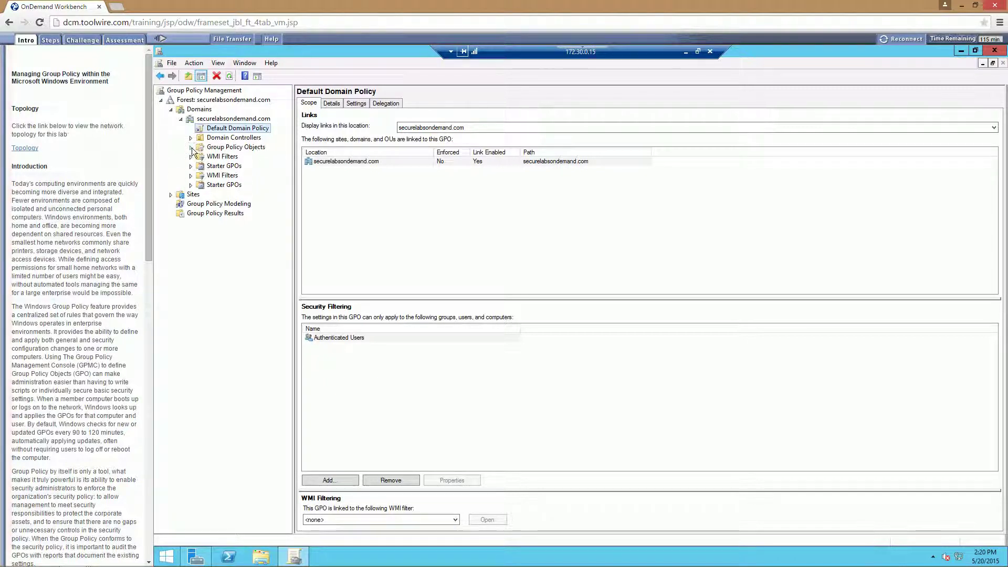
{"action": "left_click", "coordinate": [223, 150]}
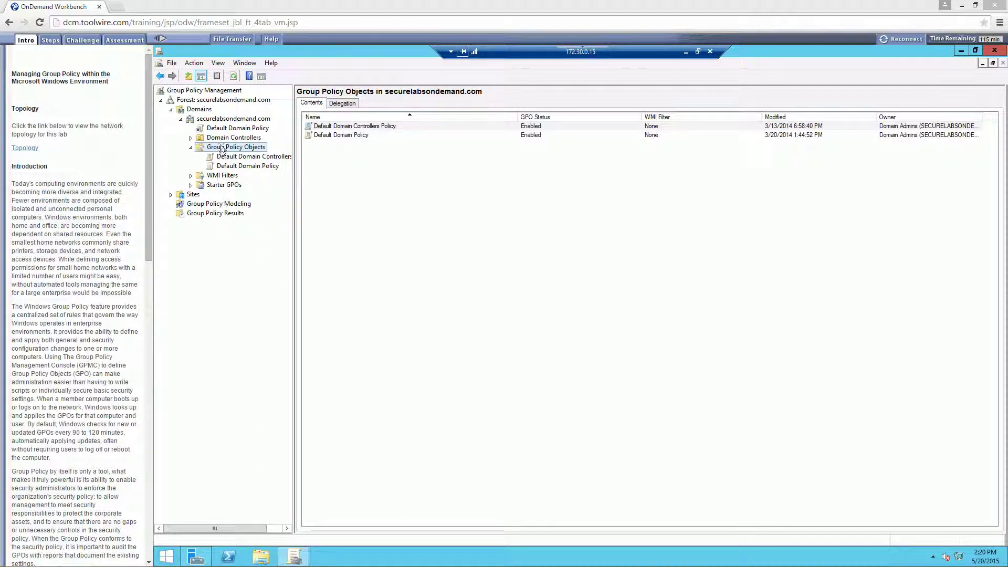
{"action": "left_click", "coordinate": [230, 128]}
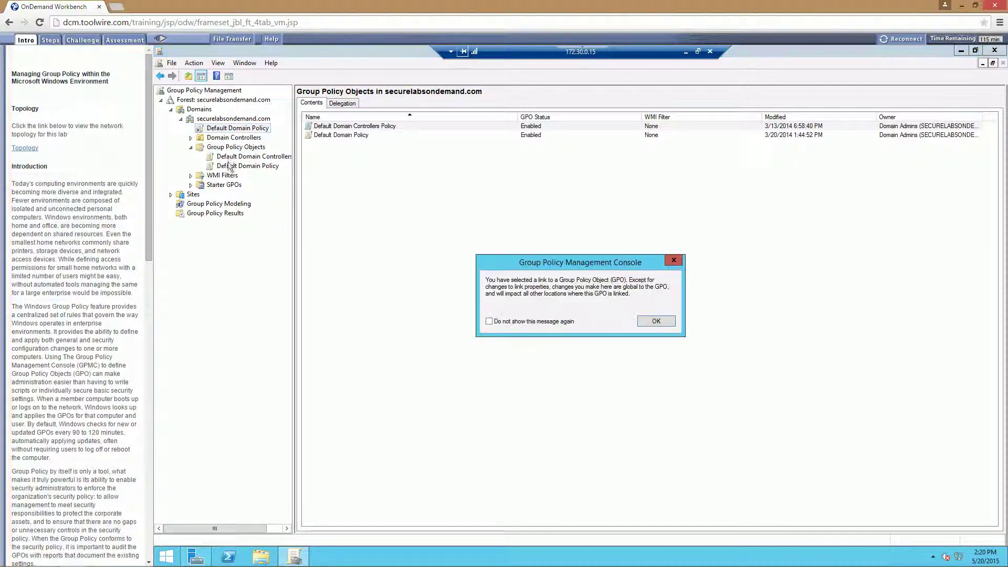
{"action": "left_click", "coordinate": [661, 322]}
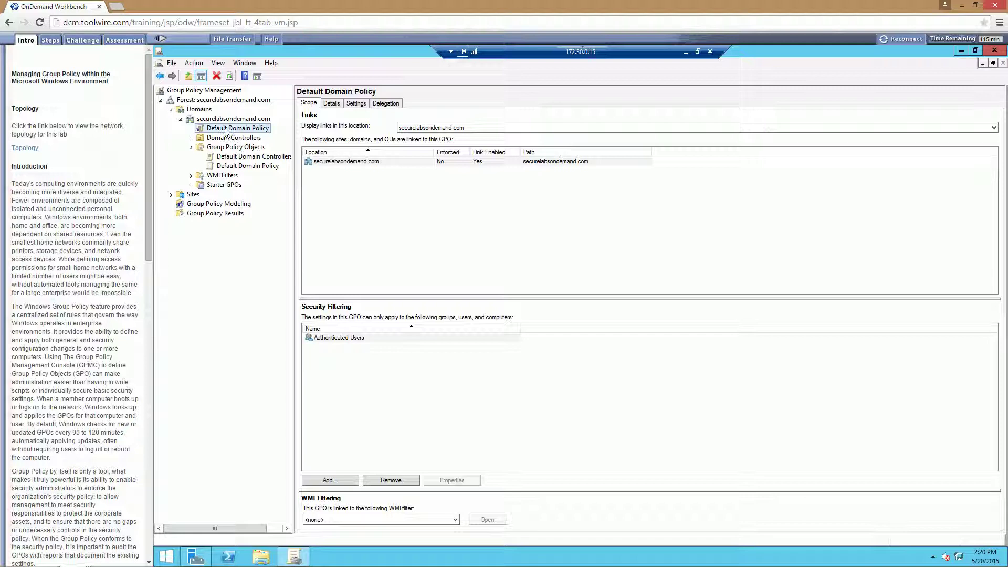
- Edit the Default Domain Policy and open Computer Configuration's Security Settings > Account Policies
{"action": "right_click", "coordinate": [226, 131]}
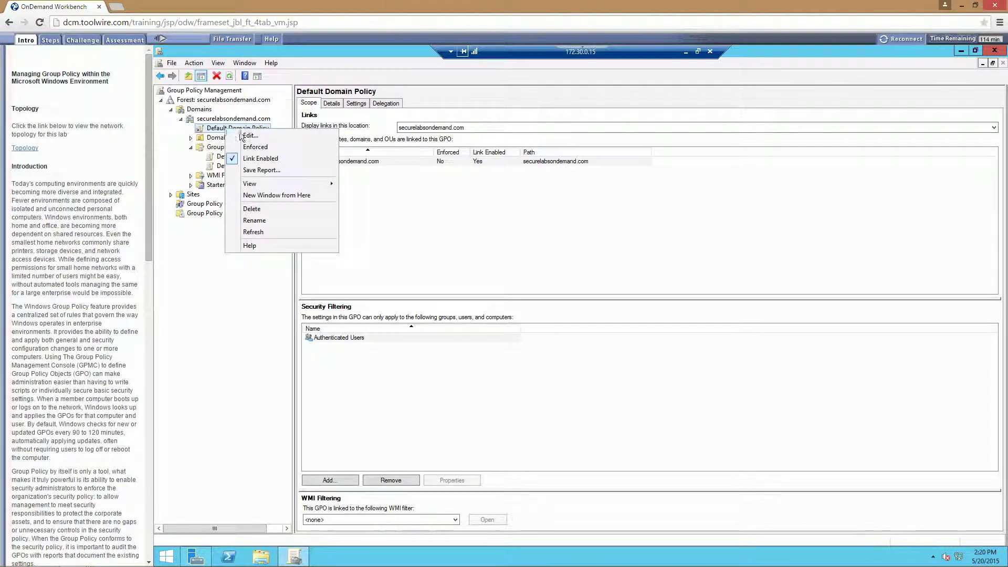
{"action": "left_click", "coordinate": [244, 136]}
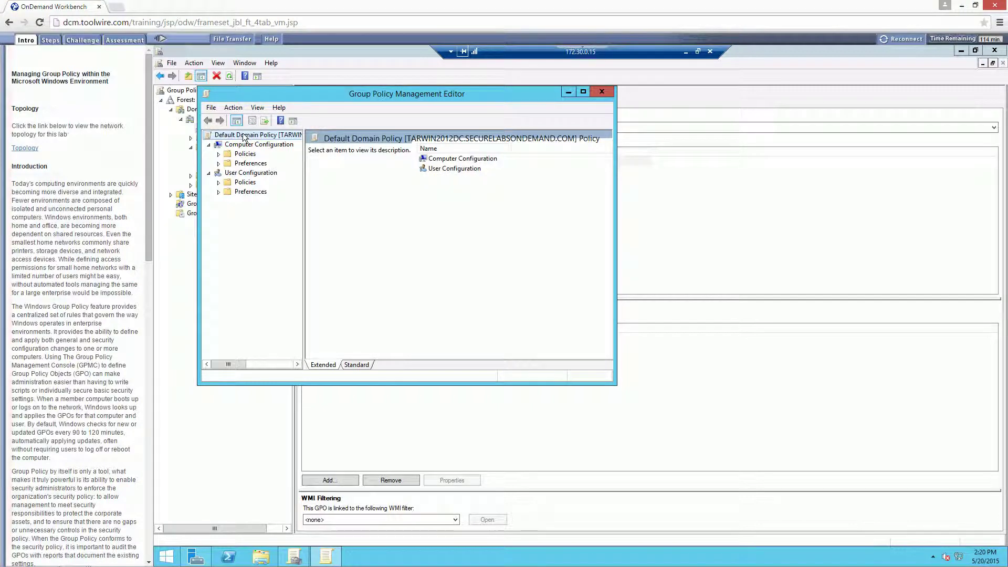
{"action": "left_click", "coordinate": [219, 154]}
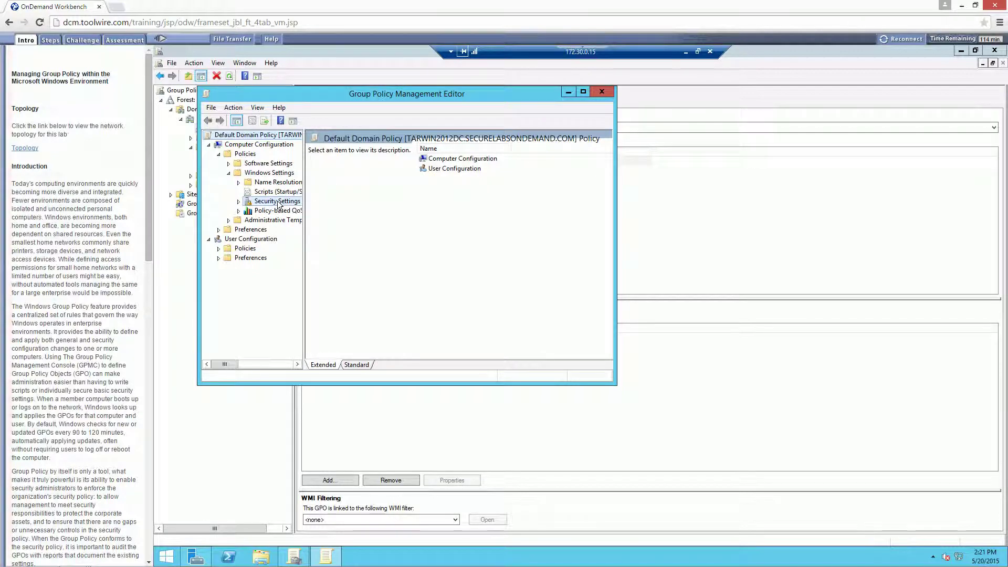
{"action": "left_click", "coordinate": [248, 204]}
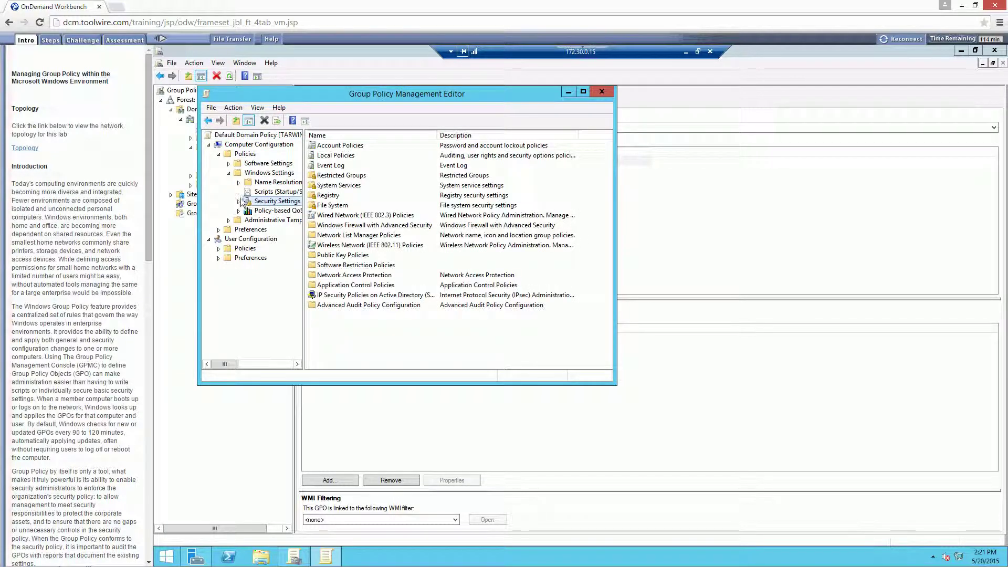
{"action": "double_click", "coordinate": [336, 146]}
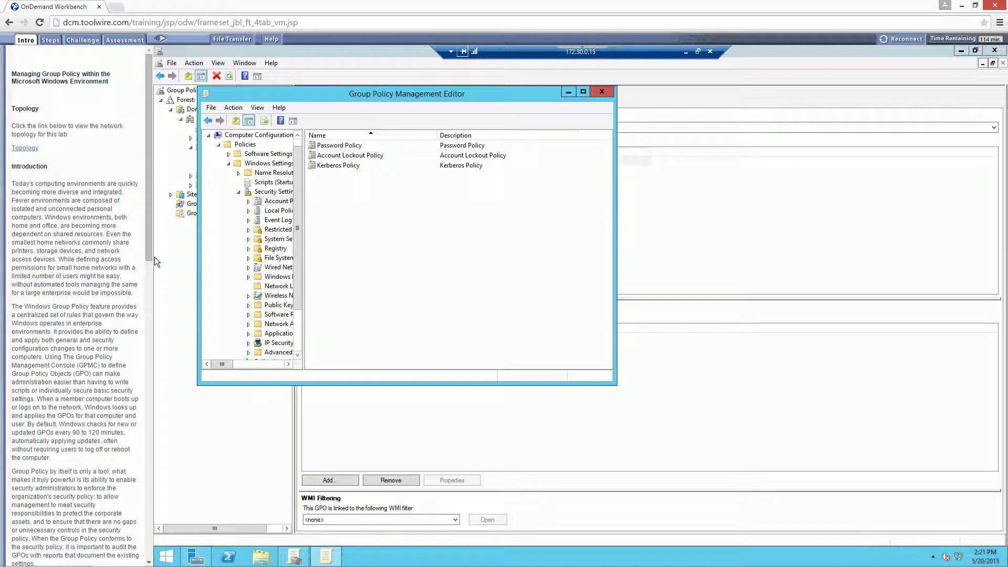
- Open Password Policy to list its six settings, minimum length currently 8 characters
{"action": "key", "text": "super"}
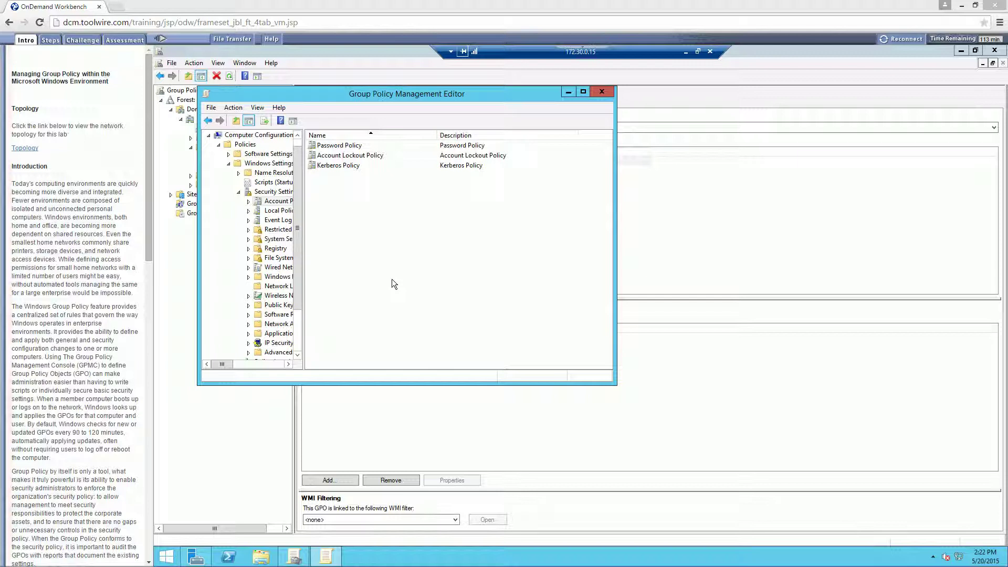
{"action": "left_click", "coordinate": [320, 149]}
{"action": "double_click", "coordinate": [320, 149]}
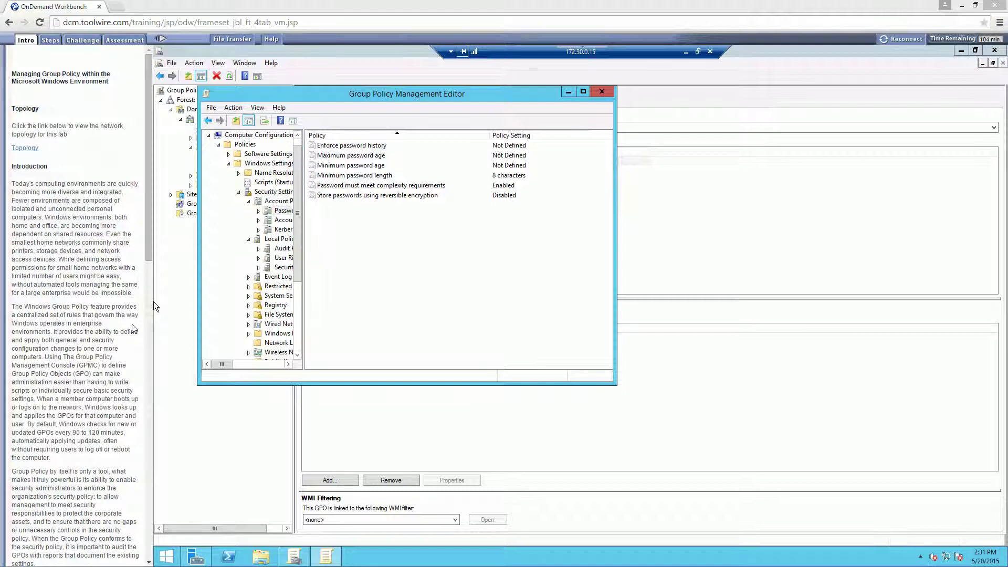
- Read the Explain tabs of Enforce password history and Maximum password age
{"action": "double_click", "coordinate": [331, 150]}
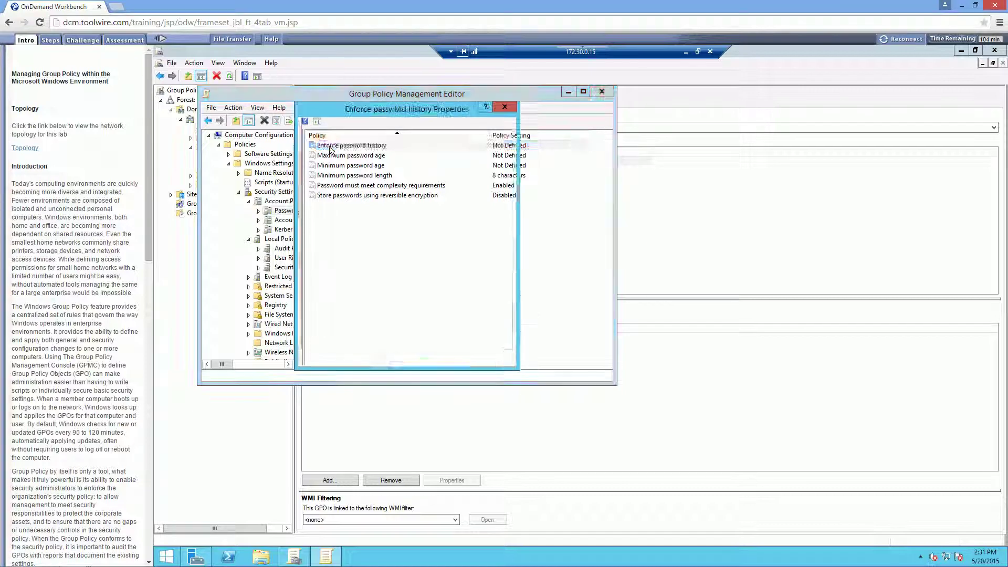
{"action": "left_click", "coordinate": [376, 128]}
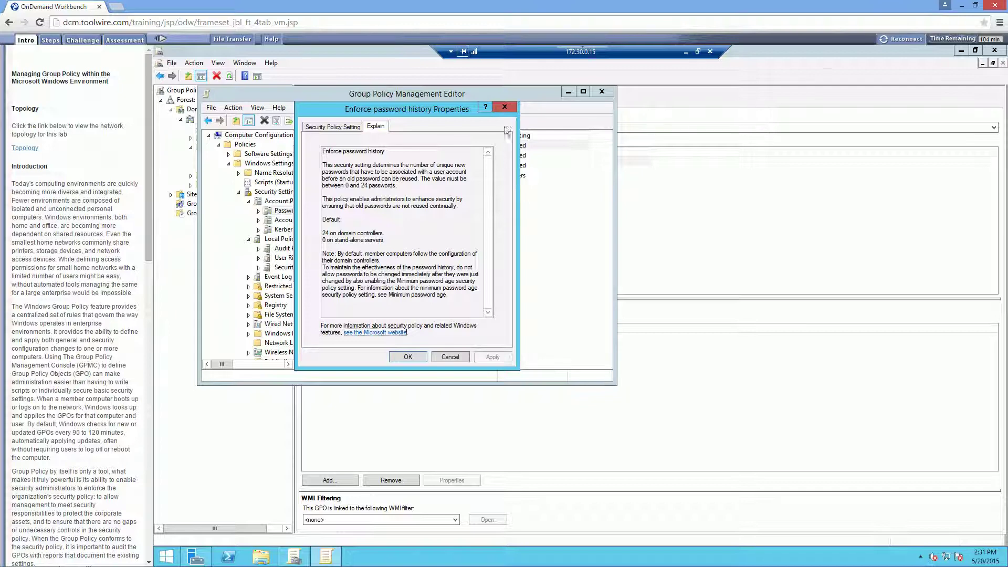
{"action": "left_click", "coordinate": [504, 109]}
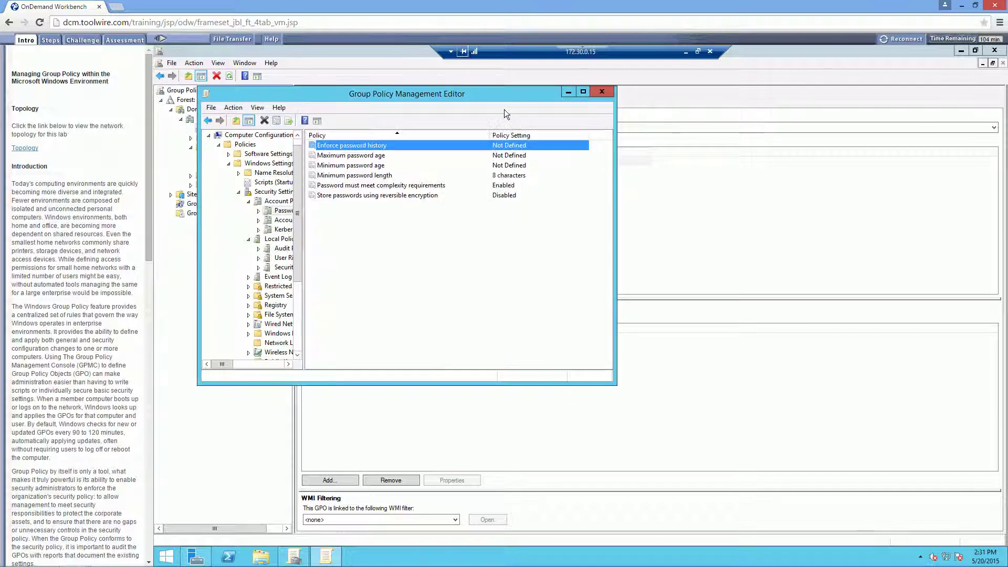
{"action": "double_click", "coordinate": [364, 157]}
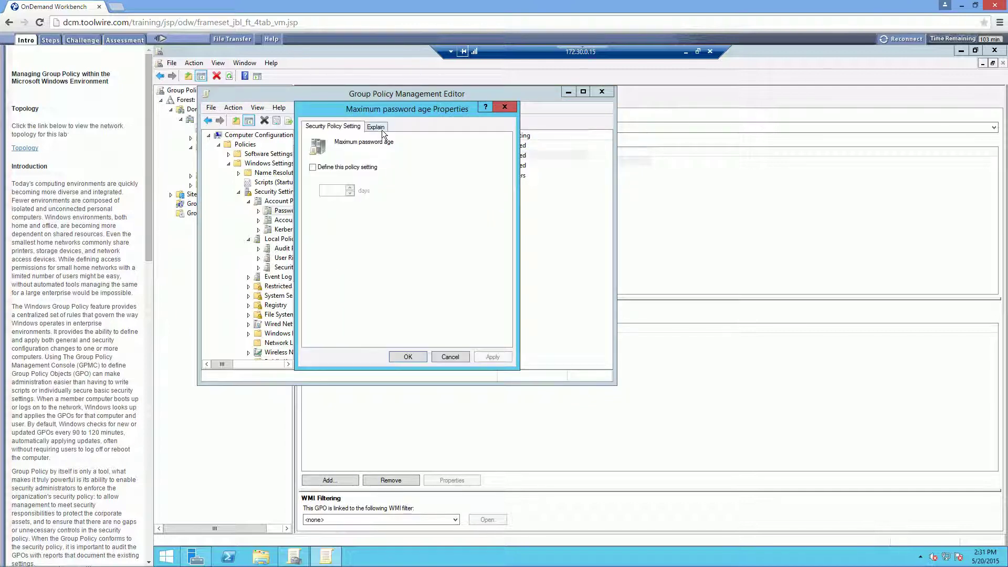
{"action": "left_click", "coordinate": [382, 129]}
{"action": "left_click_drag", "start_coordinate": [373, 299], "coordinate": [445, 181]}
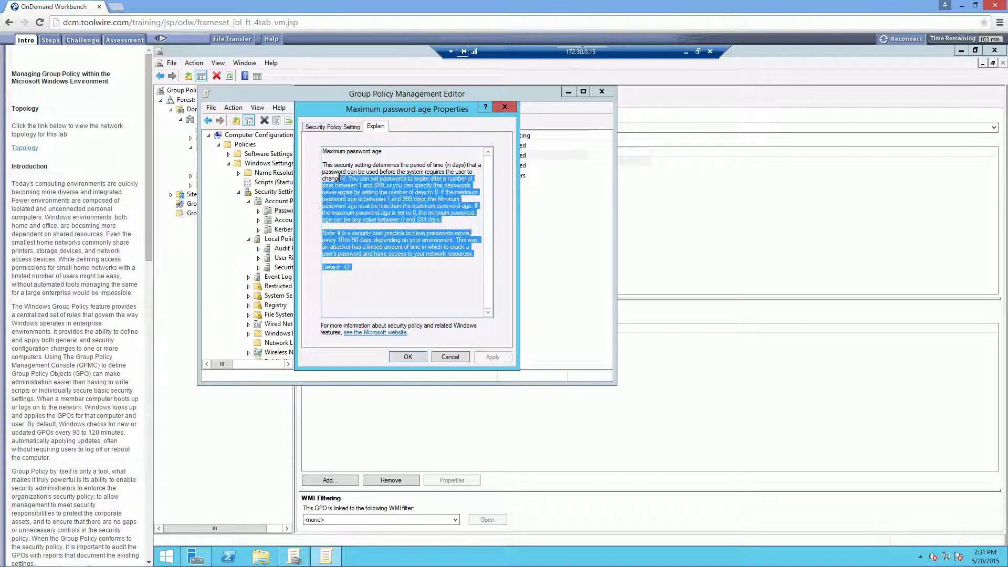
{"action": "left_click", "coordinate": [390, 253]}
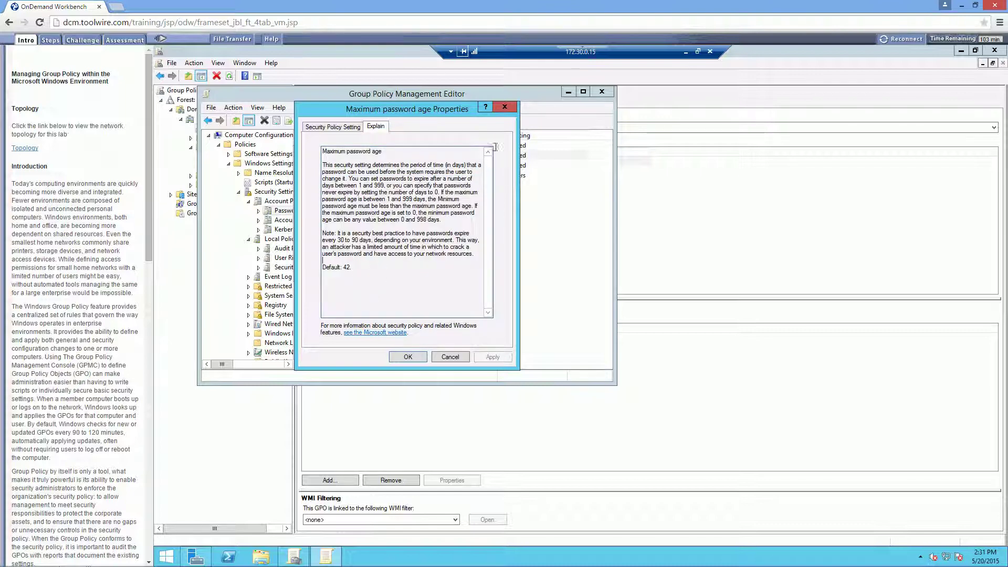
{"action": "left_click", "coordinate": [499, 107]}
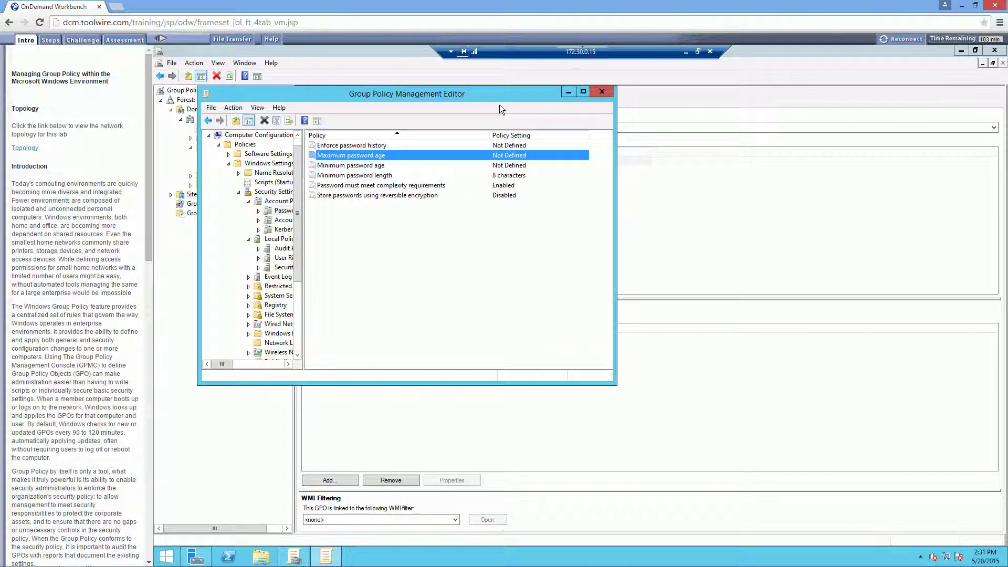
- Read the Minimum password length explanation, then show the Local Policies categories
{"action": "double_click", "coordinate": [336, 175]}
{"action": "left_click", "coordinate": [375, 127]}
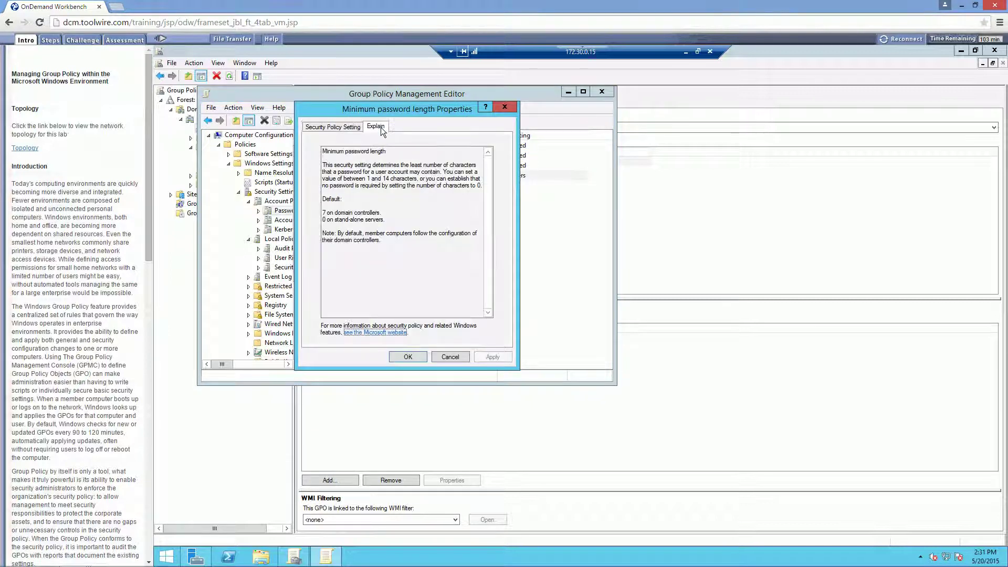
{"action": "left_click", "coordinate": [505, 107]}
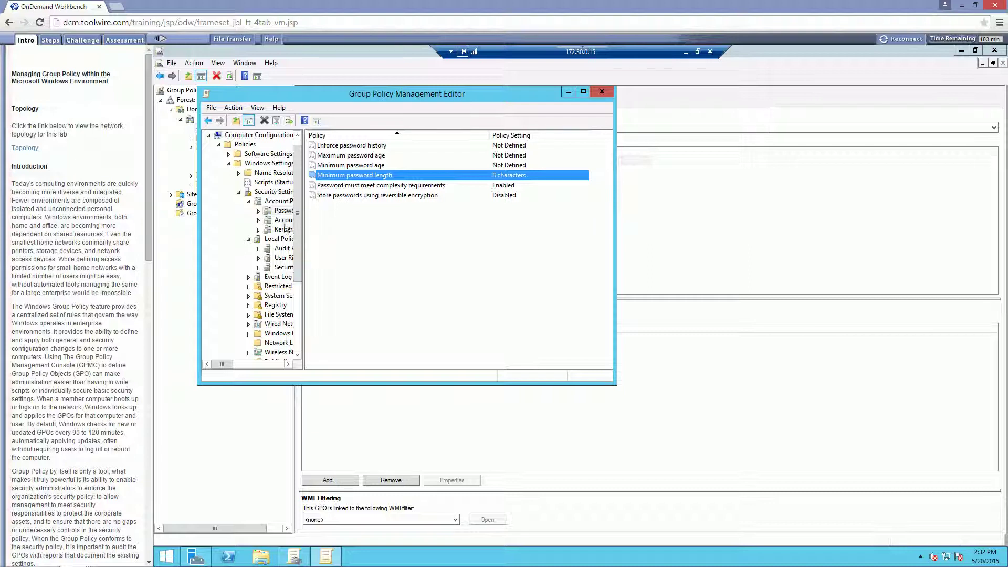
{"action": "left_click", "coordinate": [280, 240]}
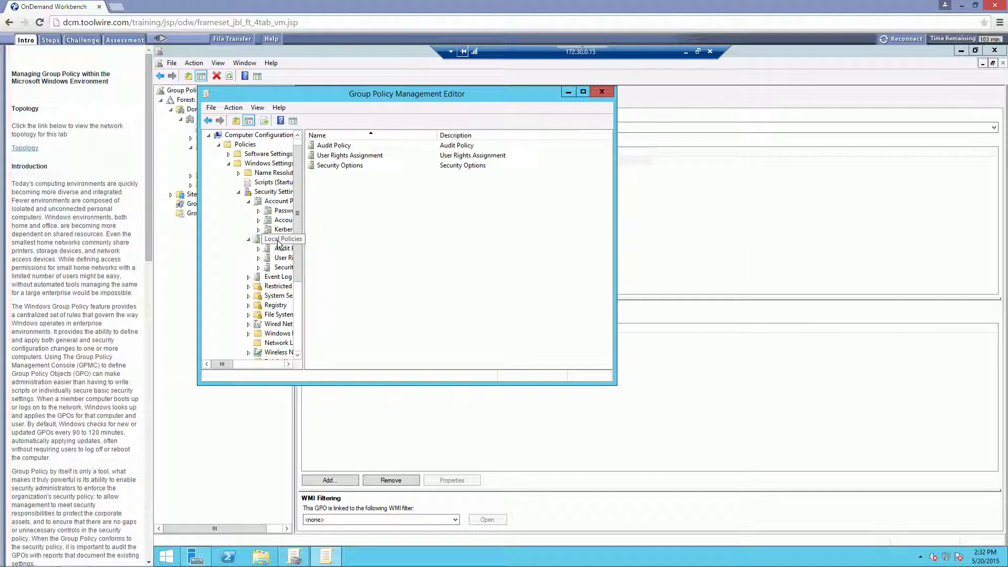
- List User Rights Assignment policies and read the Explain tab of Shut down the system
{"action": "double_click", "coordinate": [342, 157]}
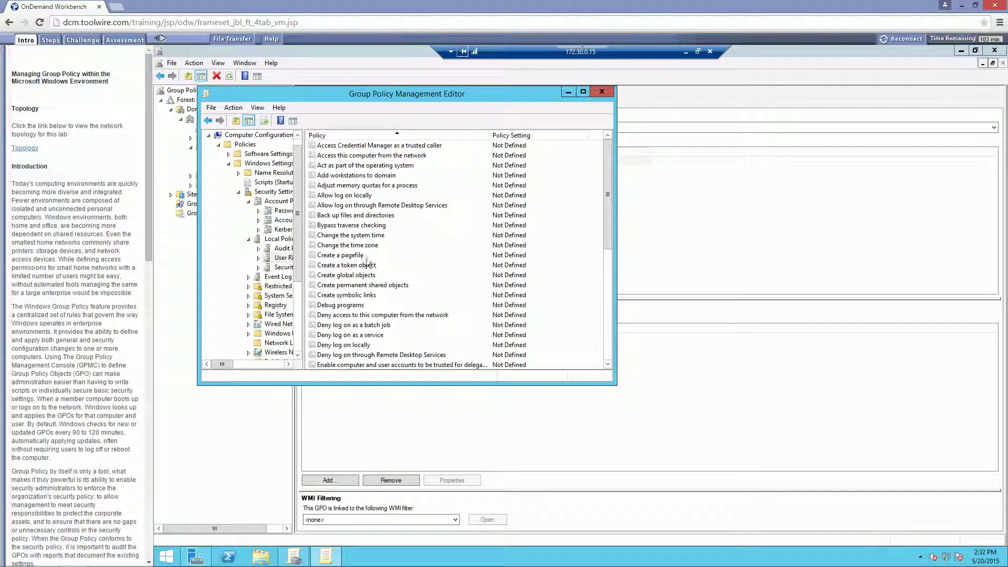
{"action": "left_click", "coordinate": [358, 328]}
{"action": "scroll", "coordinate": [358, 331], "scroll_direction": "down", "scroll_amount": 7}
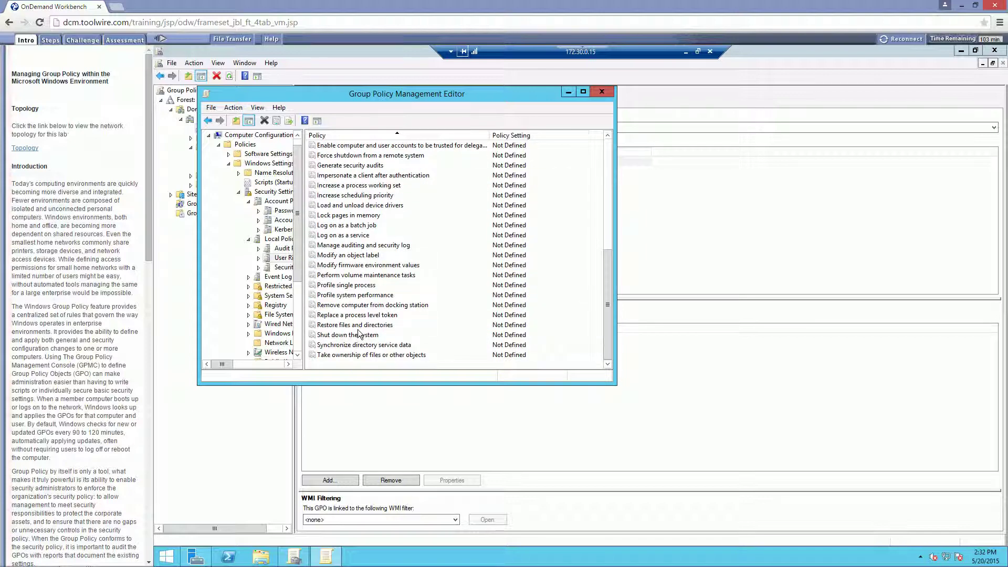
{"action": "double_click", "coordinate": [357, 335]}
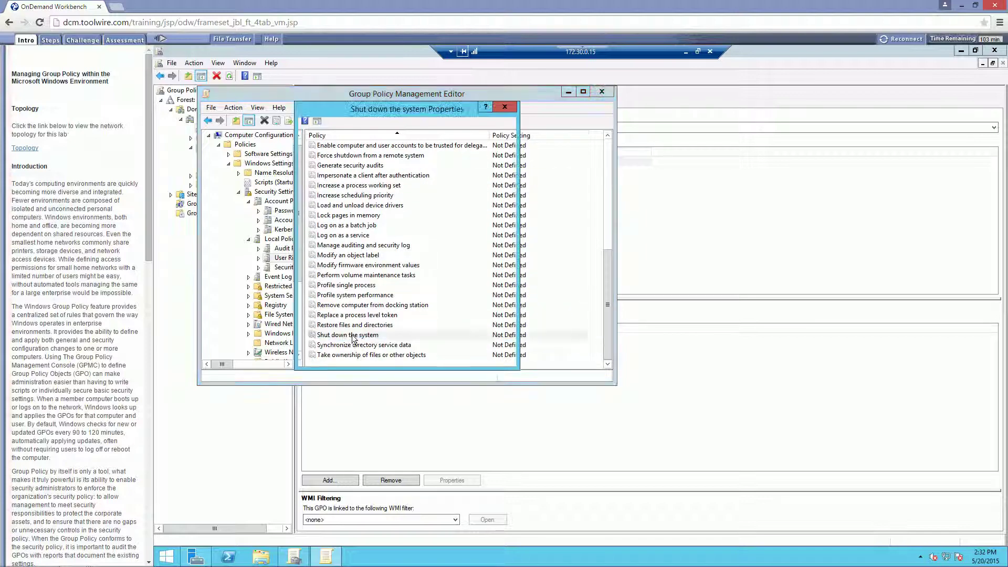
{"action": "left_click", "coordinate": [376, 127]}
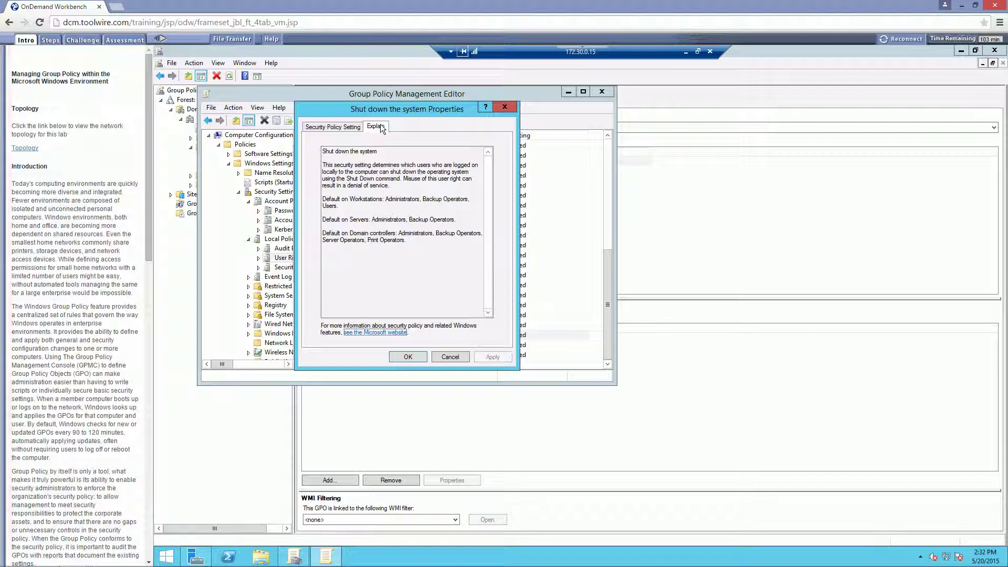
{"action": "left_click", "coordinate": [505, 107]}
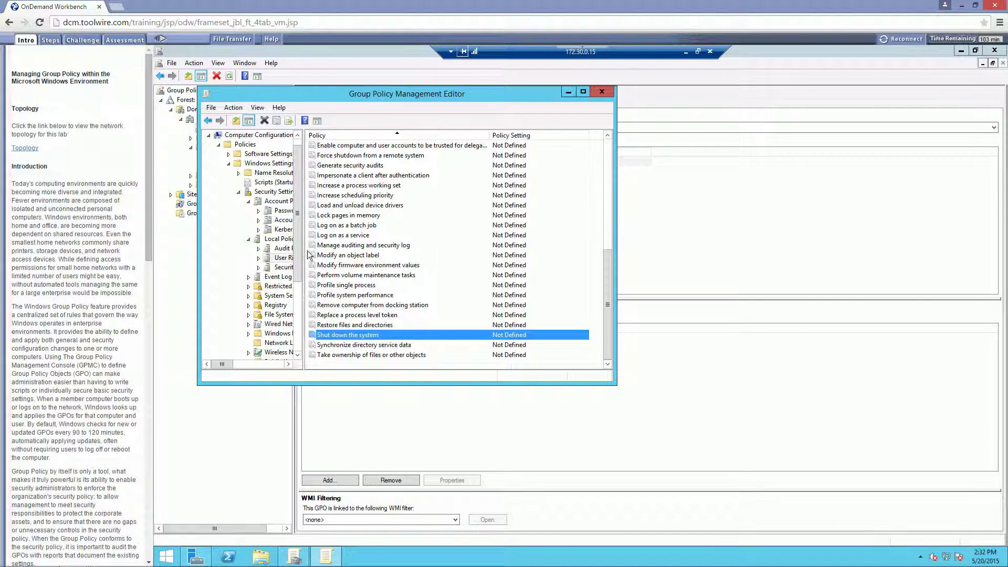
- Browse Security Options (CD-ROM access policy), then Account Policies, ending on the Event Log settings
{"action": "left_click", "coordinate": [284, 268]}
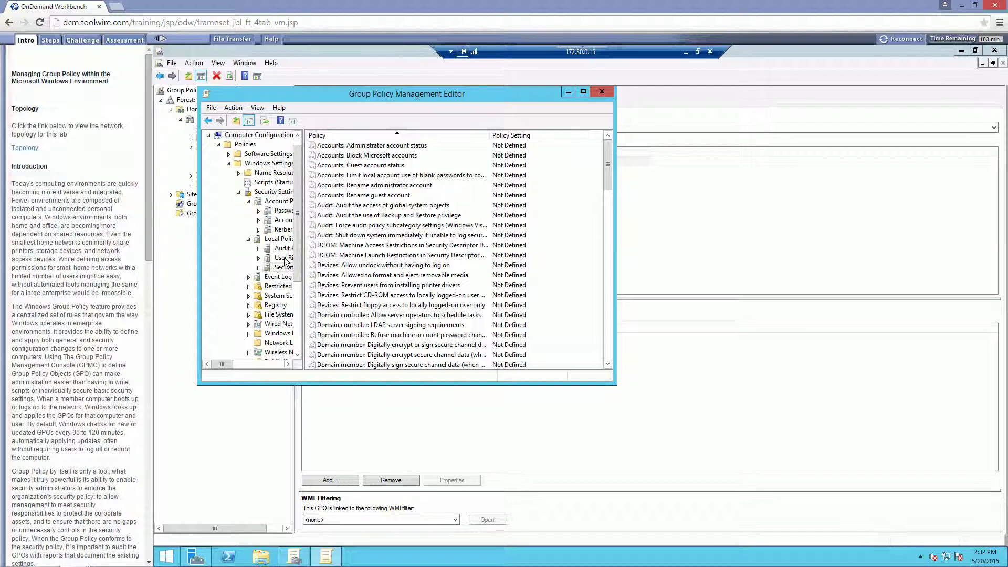
{"action": "left_click", "coordinate": [348, 296]}
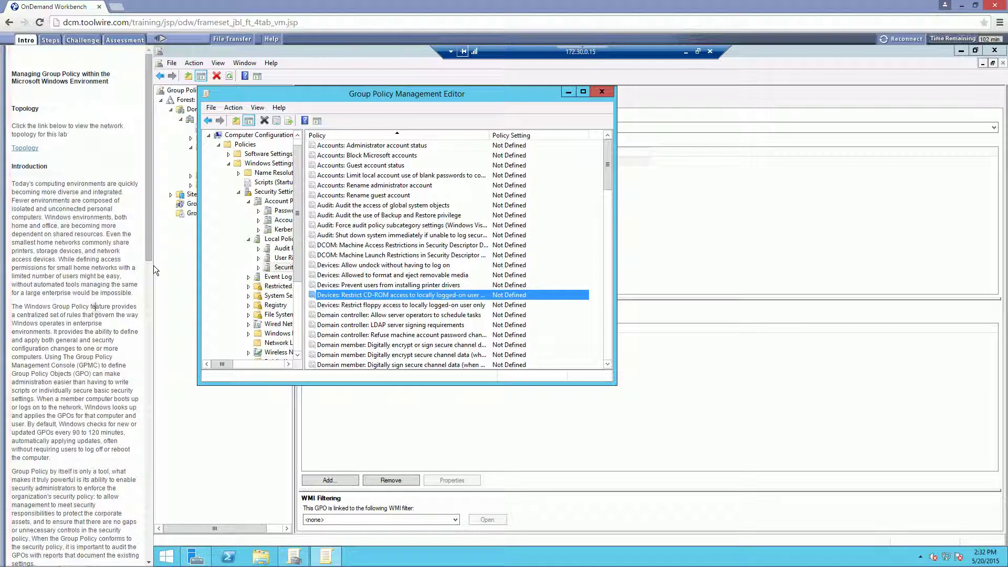
{"action": "left_click", "coordinate": [277, 242]}
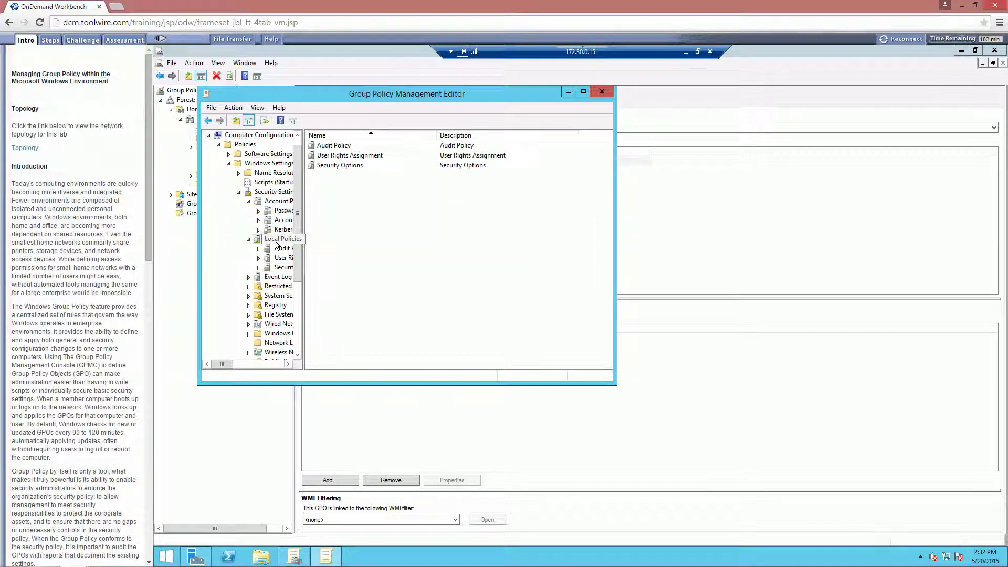
{"action": "left_click", "coordinate": [272, 202]}
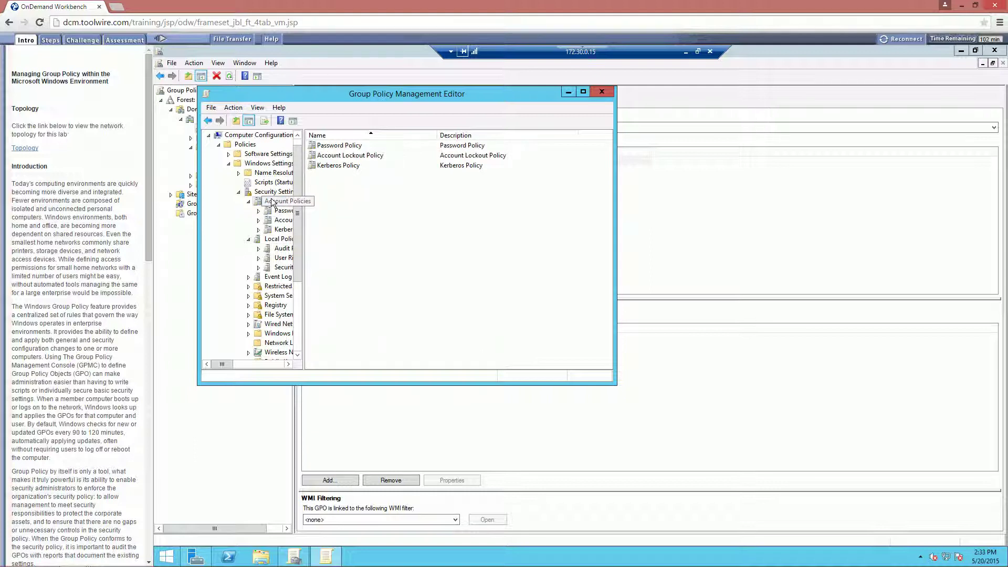
{"action": "left_click", "coordinate": [275, 278]}
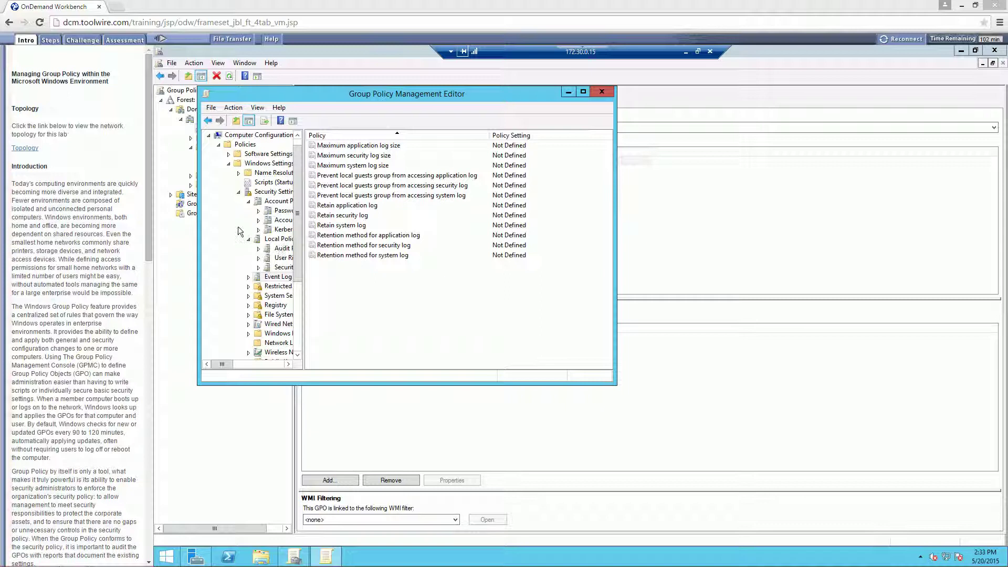
- Change Password Policy's Minimum password length from 8 to 10 characters and apply it
{"action": "left_click", "coordinate": [280, 202]}
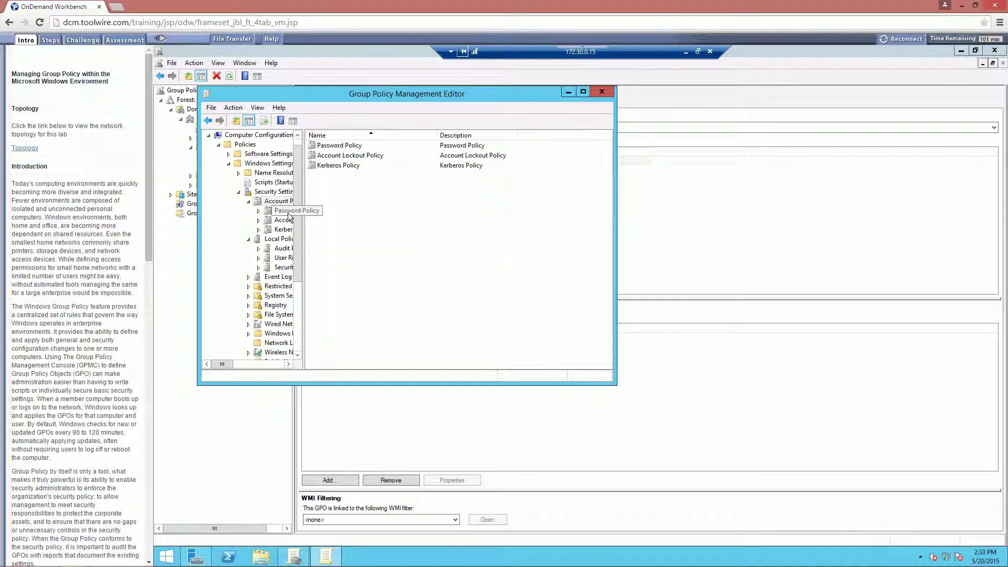
{"action": "double_click", "coordinate": [335, 146]}
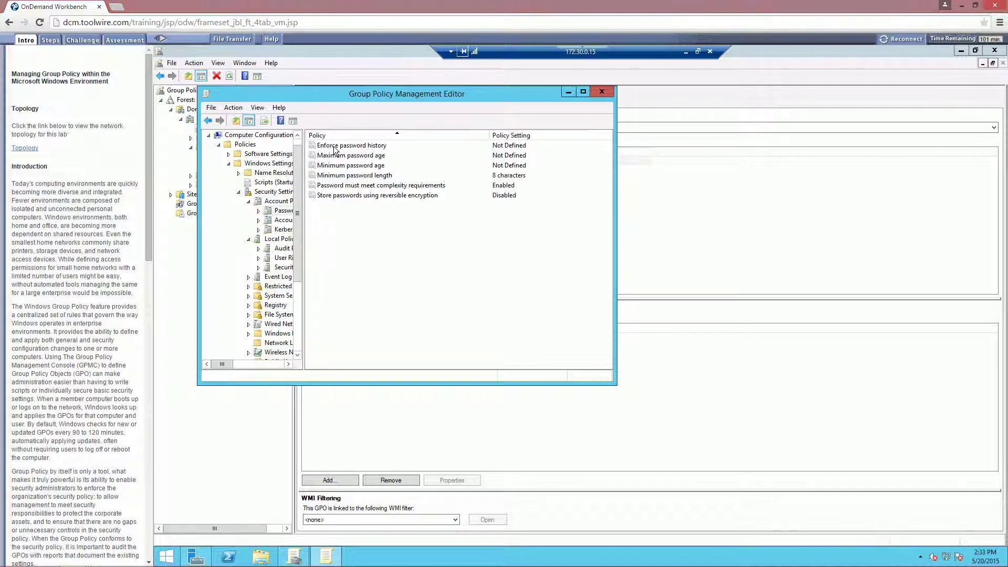
{"action": "double_click", "coordinate": [376, 177]}
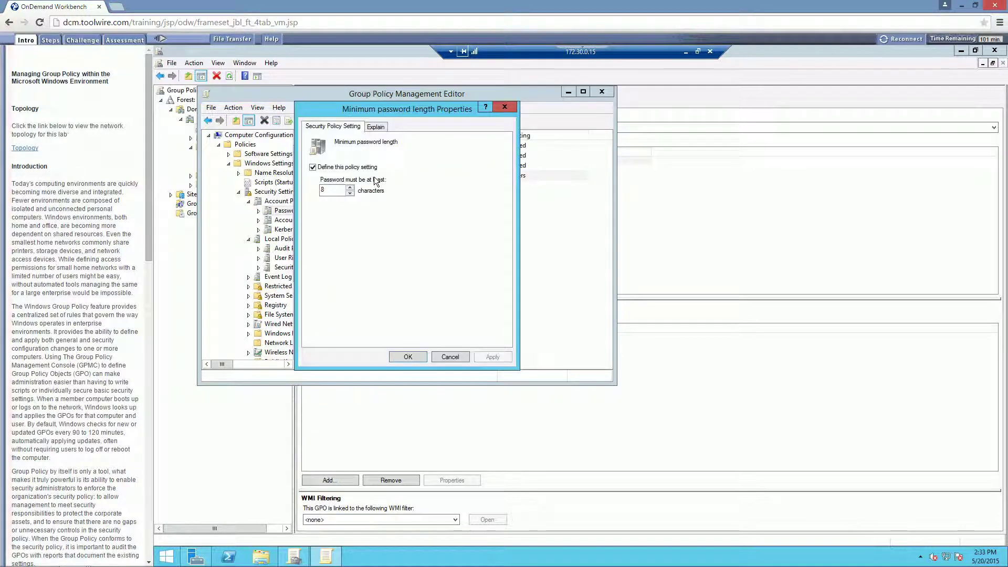
{"action": "double_click", "coordinate": [331, 190]}
{"action": "type", "text": "10"}
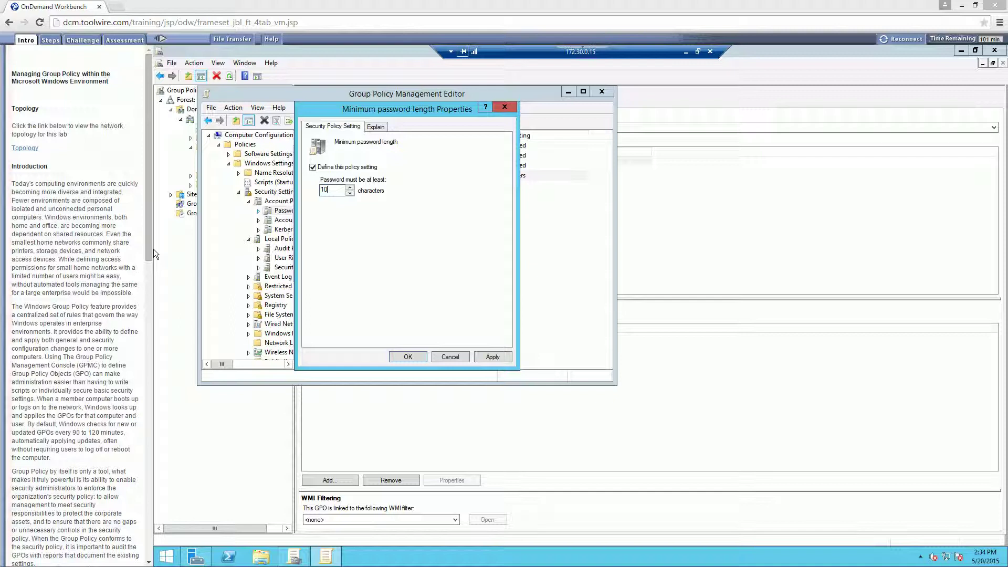
{"action": "left_click", "coordinate": [493, 357]}
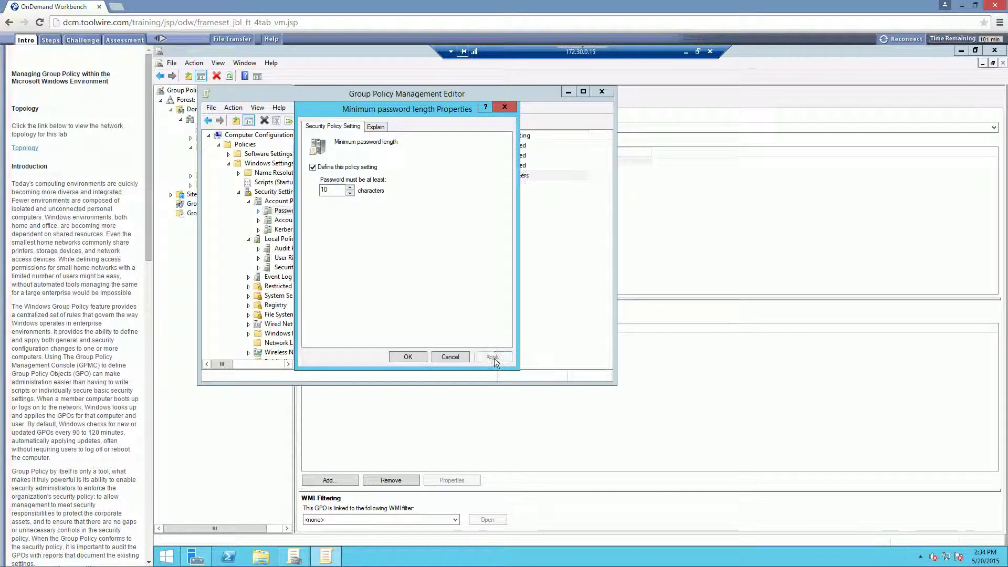
{"action": "left_click", "coordinate": [405, 360]}
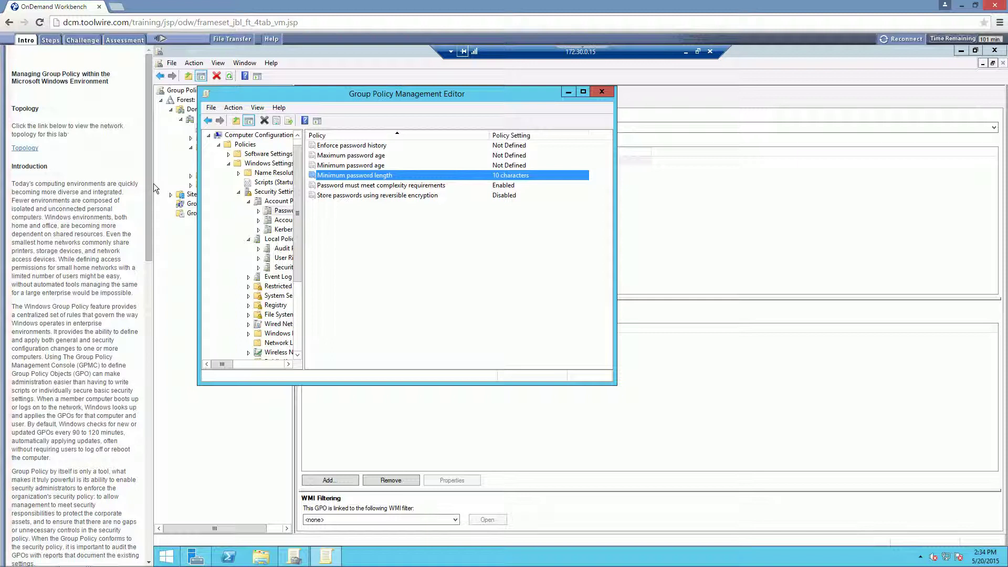
- Inspect Account Lockout Policy's Reset account lockout counter after setting, cancelling without defining it
{"action": "left_click", "coordinate": [288, 224]}
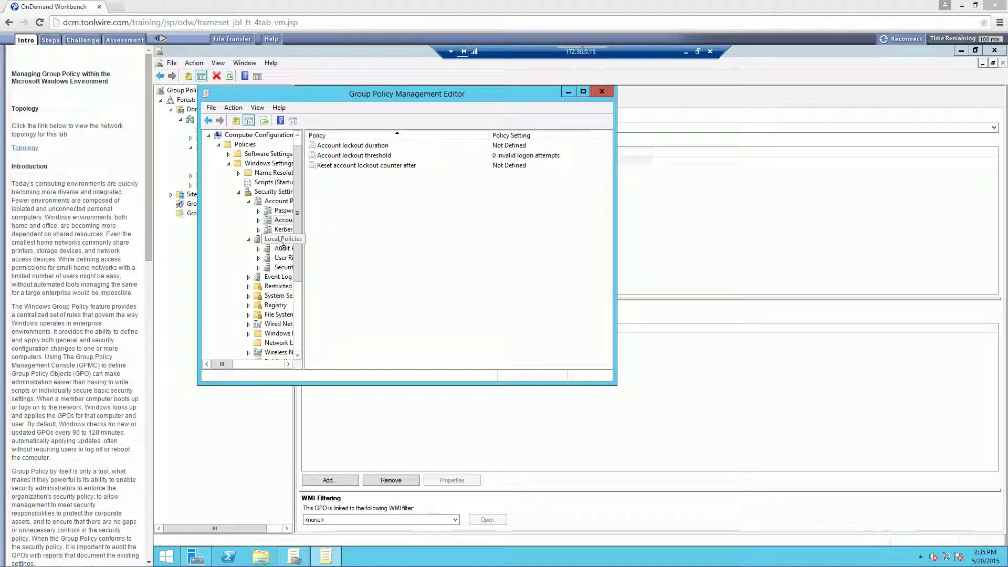
{"action": "left_click", "coordinate": [379, 147]}
{"action": "left_click", "coordinate": [373, 166]}
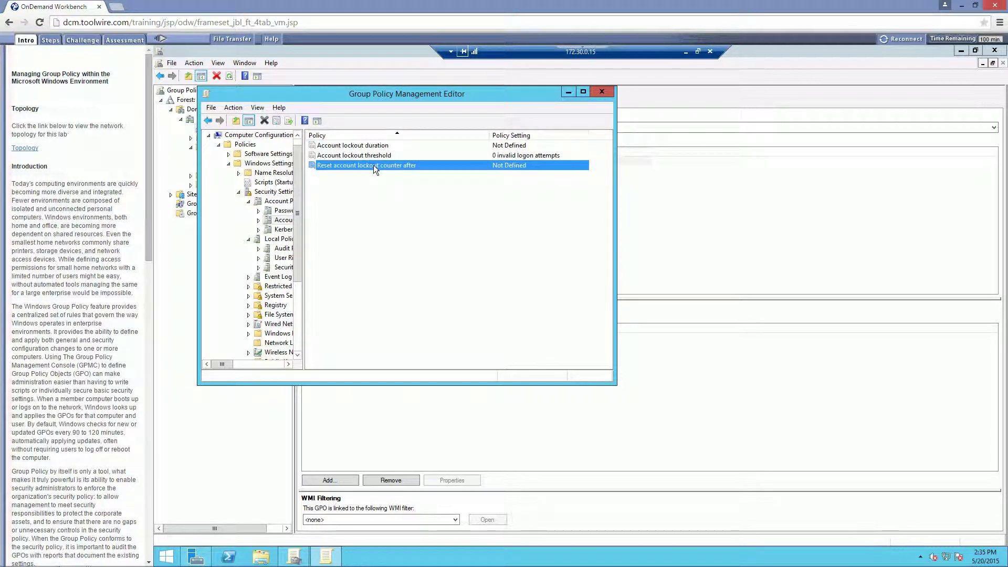
{"action": "double_click", "coordinate": [373, 165]}
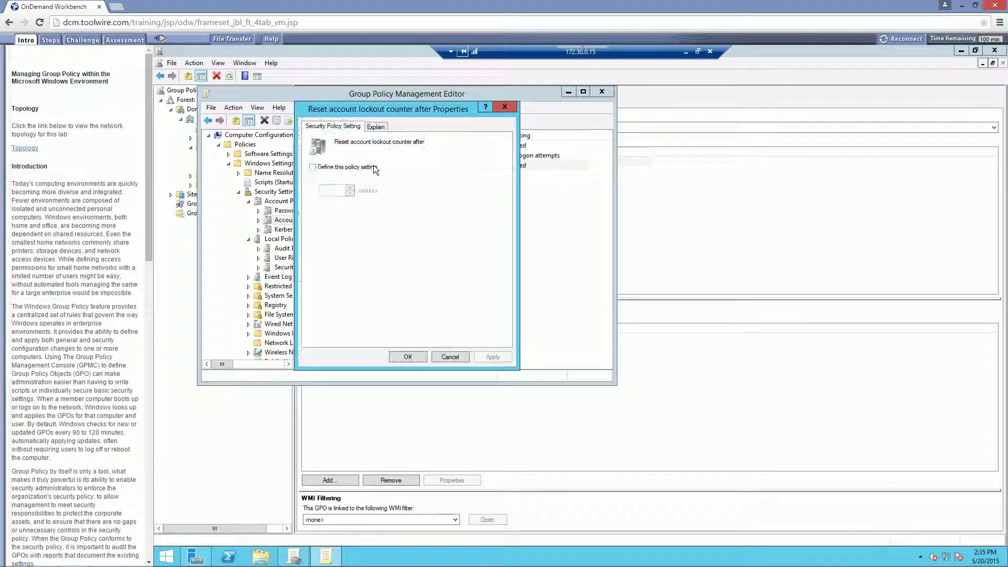
{"action": "left_click", "coordinate": [314, 167]}
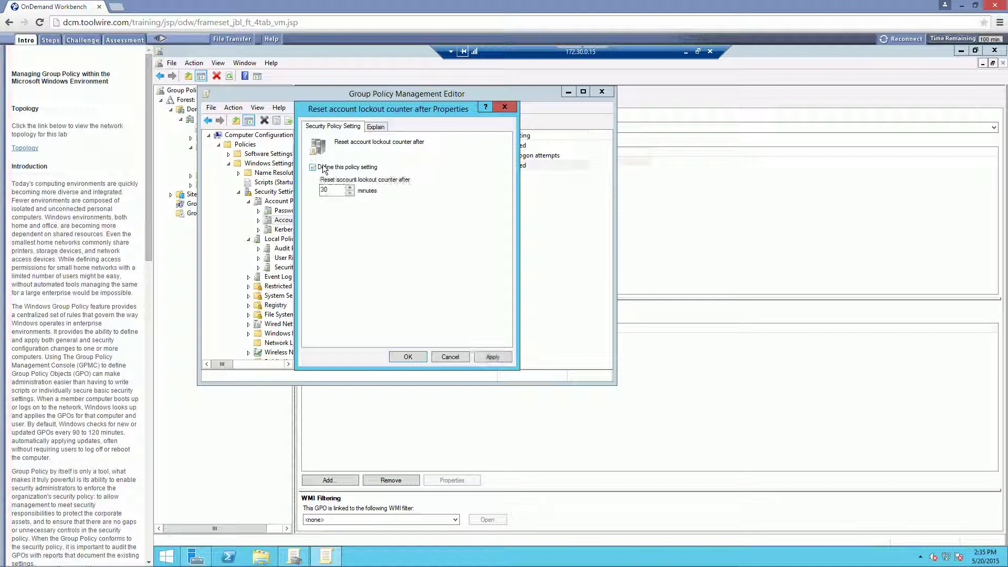
{"action": "left_click", "coordinate": [330, 168]}
{"action": "left_click", "coordinate": [449, 357]}
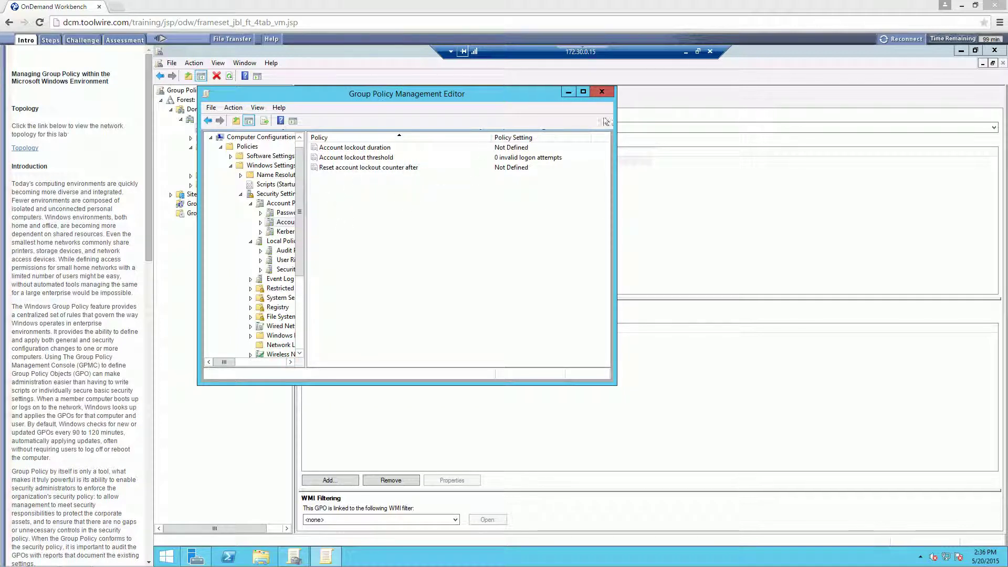
- Close the policy editor and choose Save Report for the Default Domain Policy
{"action": "left_click", "coordinate": [601, 93]}
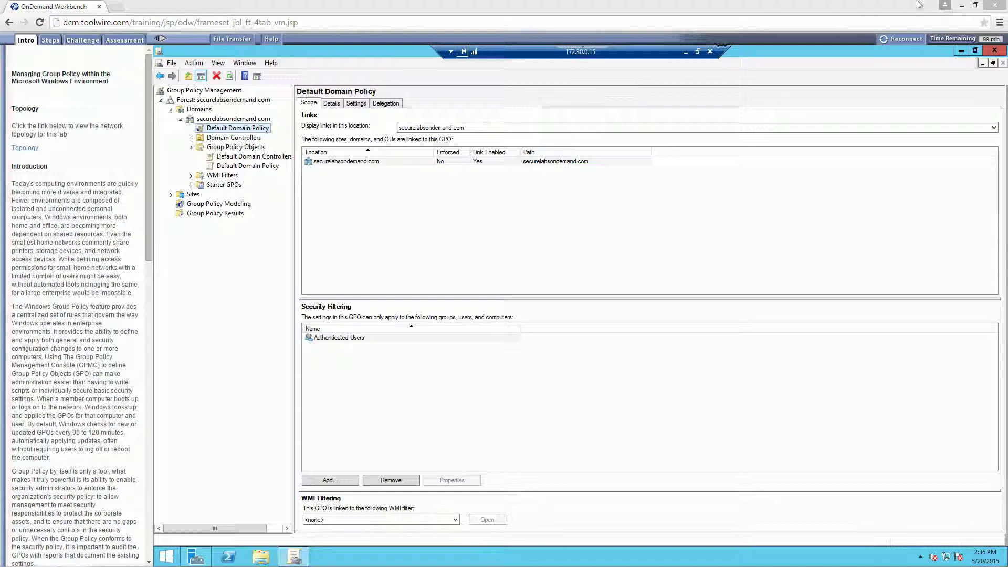
{"action": "right_click", "coordinate": [244, 130]}
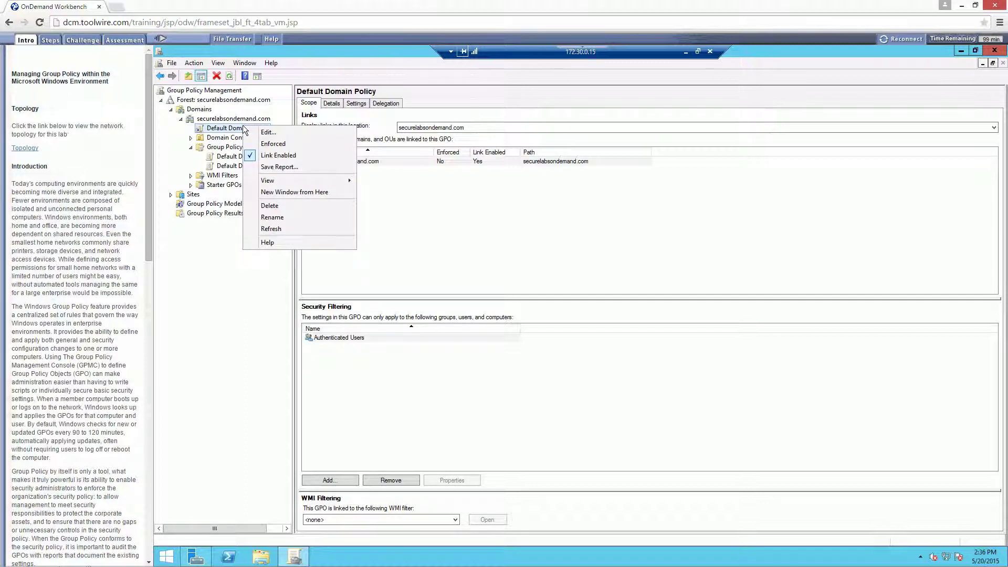
{"action": "left_click", "coordinate": [273, 166]}
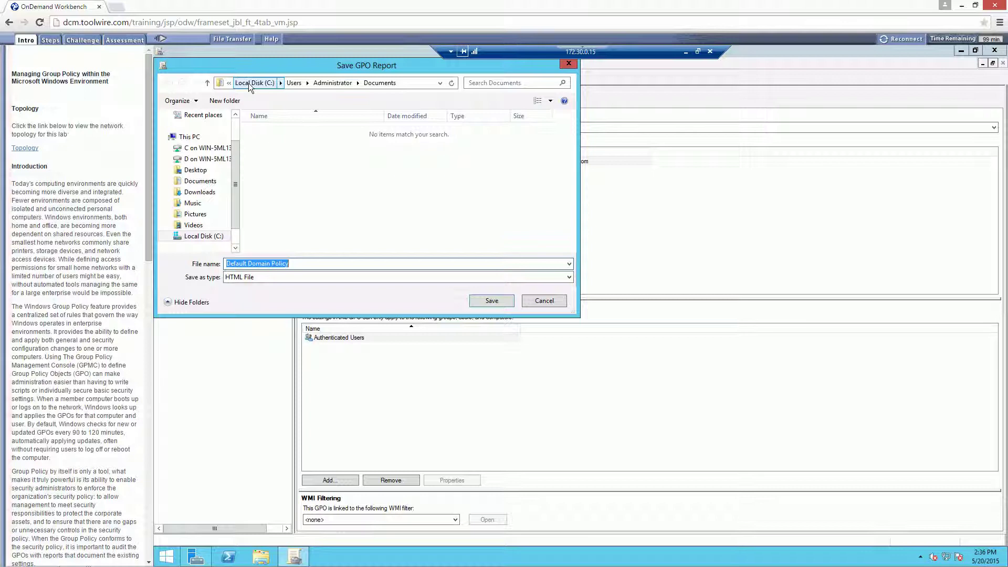
- Set the report's save location to C:\Users\Administrator\Desktop
{"action": "left_click", "coordinate": [188, 137]}
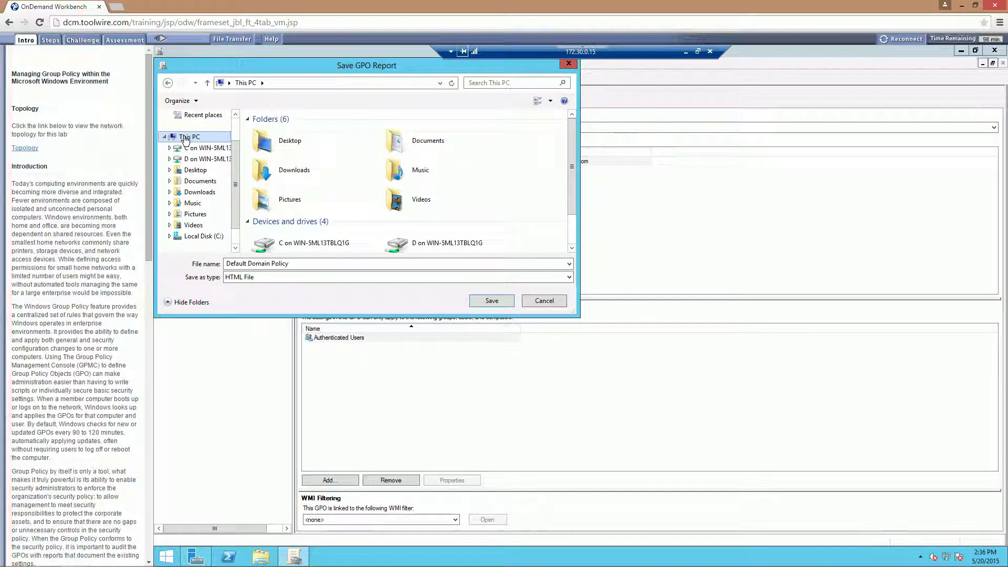
{"action": "left_click", "coordinate": [209, 150]}
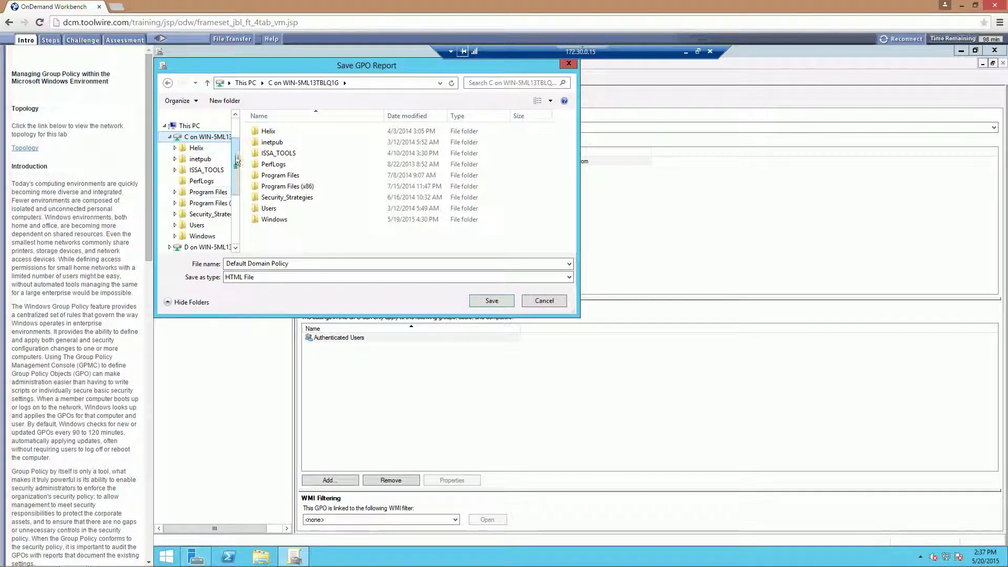
{"action": "left_click", "coordinate": [276, 208]}
{"action": "double_click", "coordinate": [276, 209]}
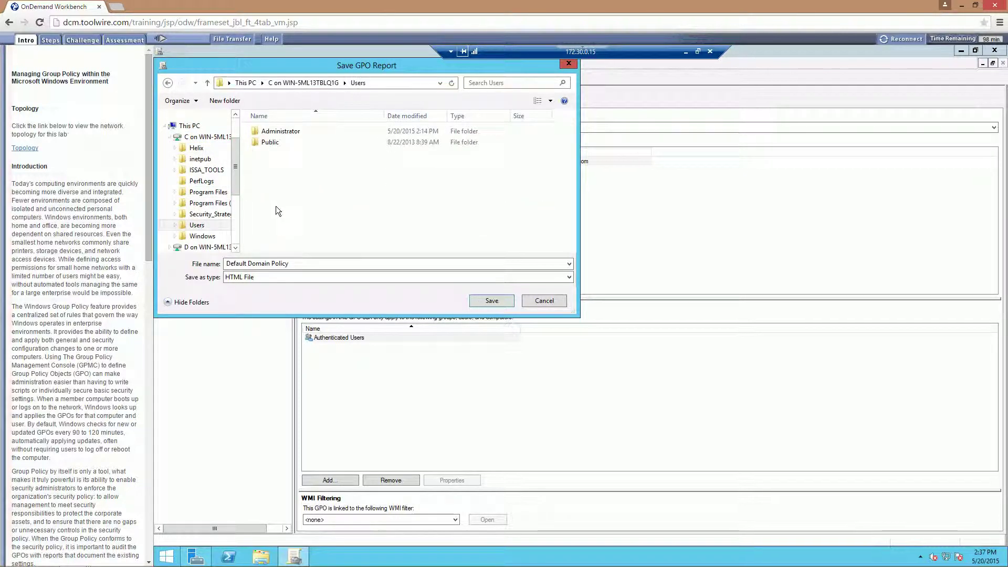
{"action": "double_click", "coordinate": [287, 133]}
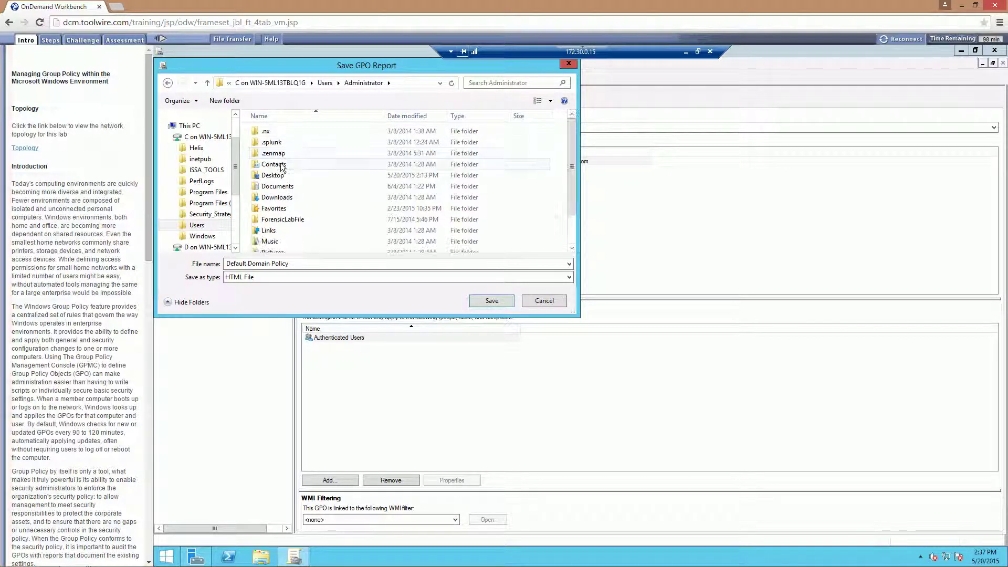
{"action": "double_click", "coordinate": [281, 175]}
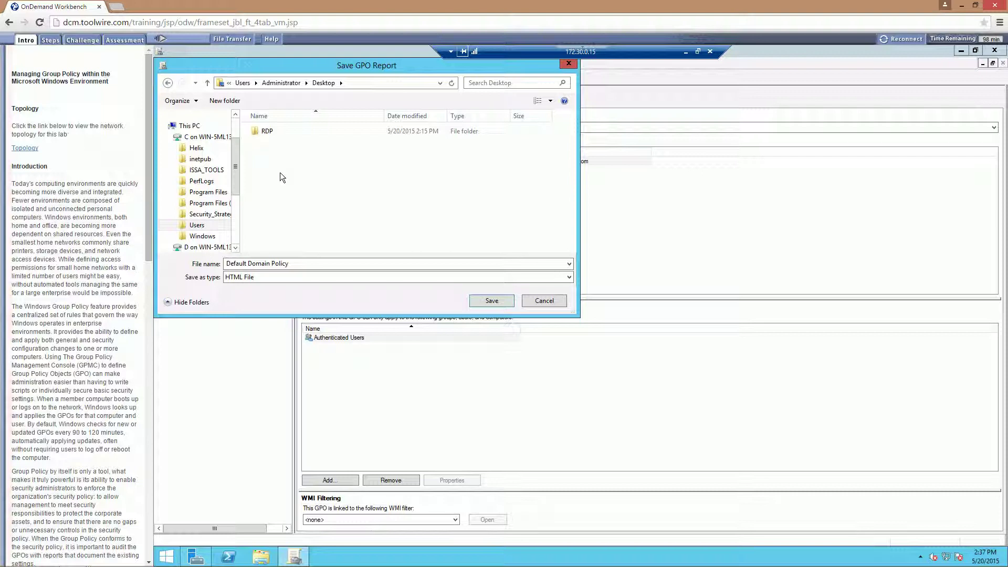
- Name the HTML report file Student_GPOreport
{"action": "left_click_drag", "start_coordinate": [297, 261], "coordinate": [225, 268]}
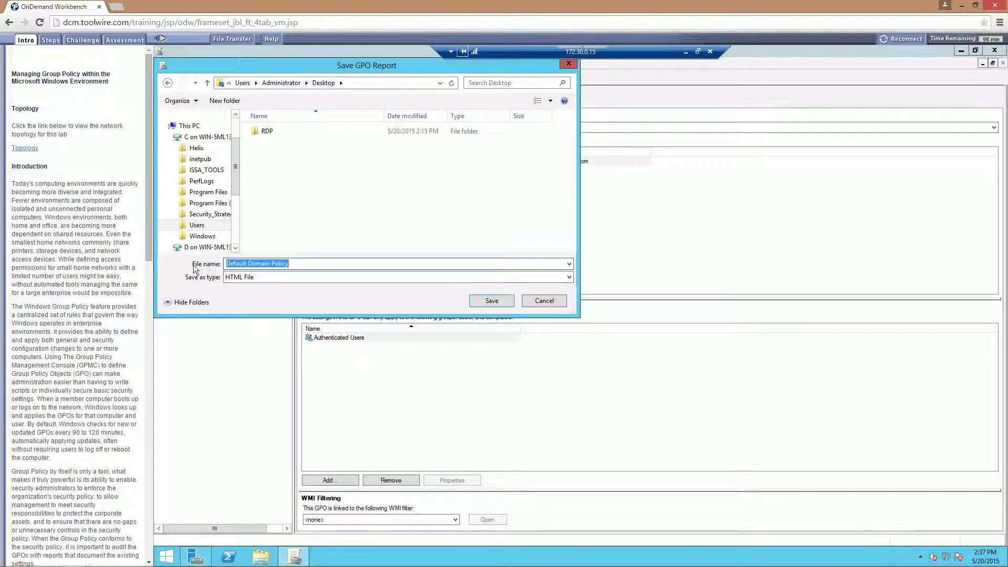
{"action": "type", "text": "ADGP"}
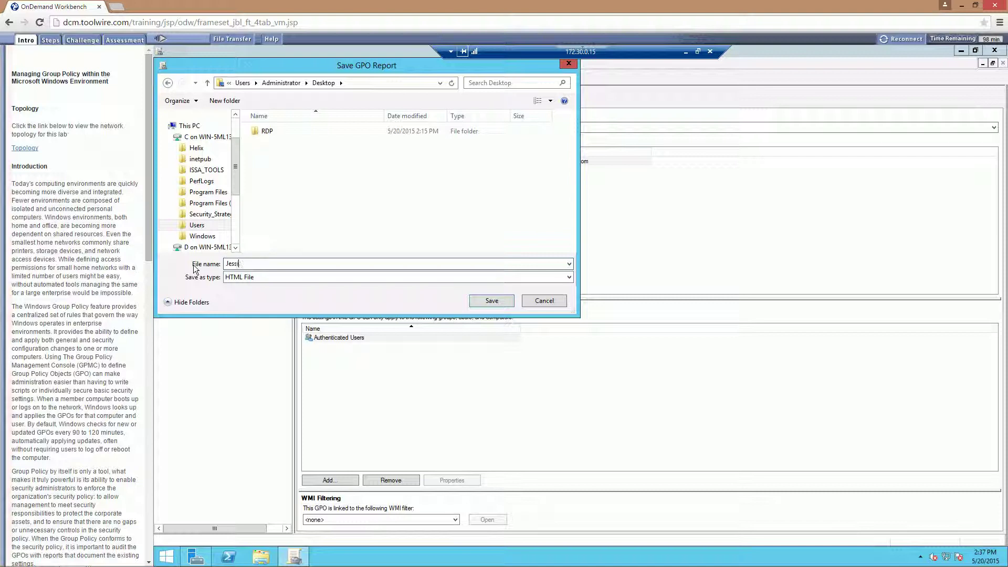
{"action": "key", "text": "BackSpace"}
{"action": "key", "text": "BackSpace"}
{"action": "key", "text": "BackSpace"}
{"action": "key", "text": "BackSpace"}
{"action": "type", "text": "Student_GPOreport"}
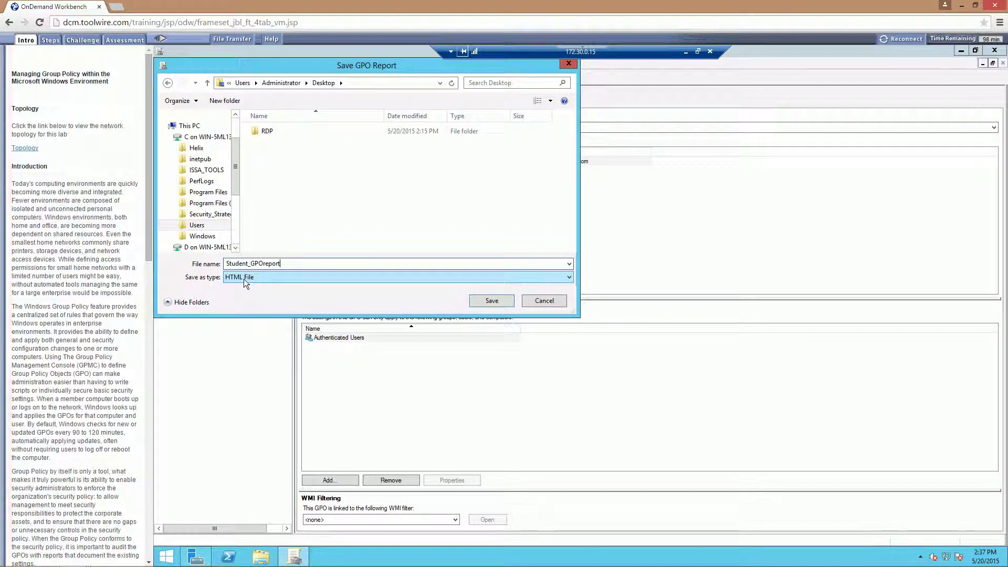
- Save the Student_GPOreport file, confirm it on the desktop, and close Group Policy Management
{"action": "left_click", "coordinate": [490, 303]}
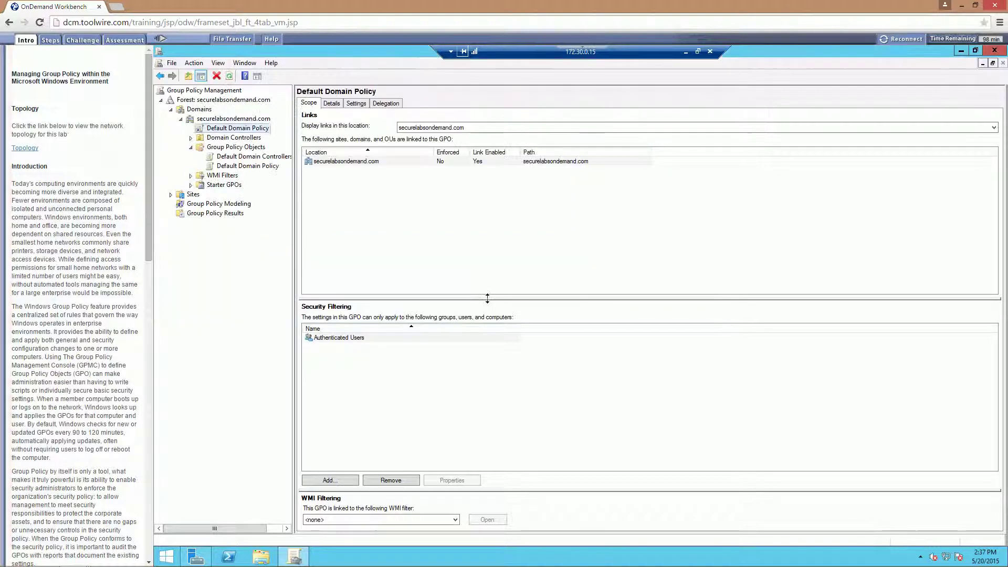
{"action": "left_click", "coordinate": [698, 51]}
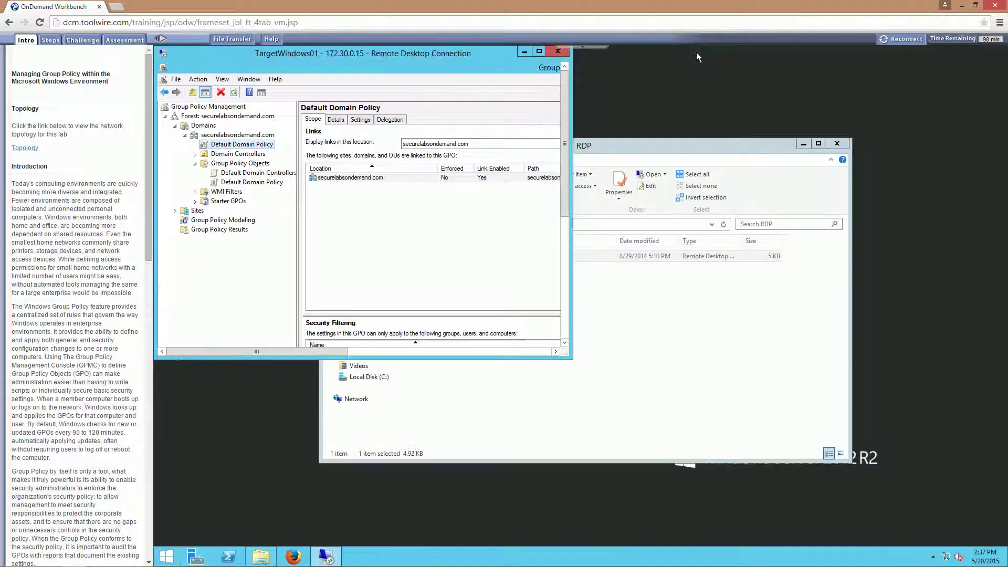
{"action": "left_click_drag", "start_coordinate": [626, 78], "coordinate": [644, 75]}
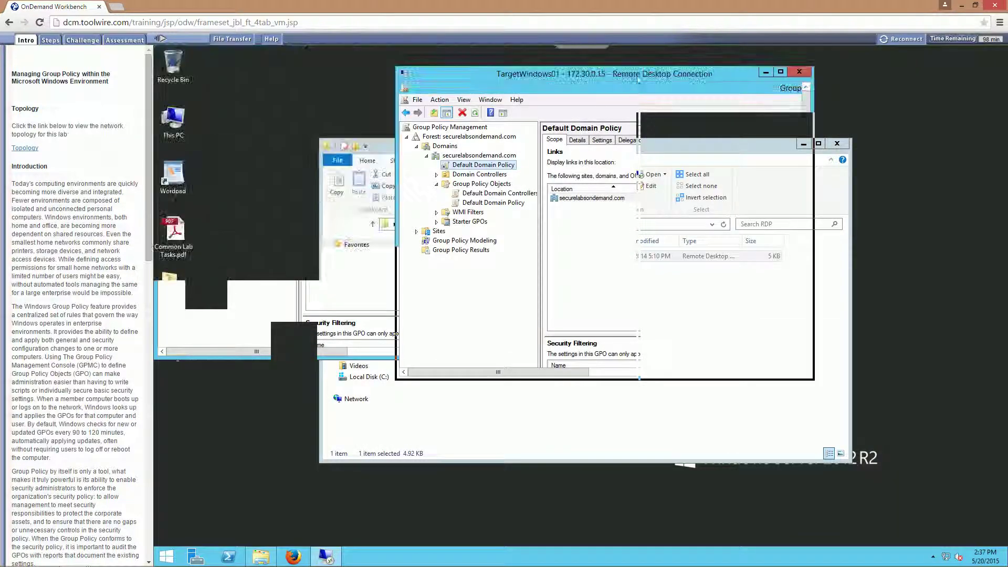
{"action": "left_click", "coordinate": [173, 345]}
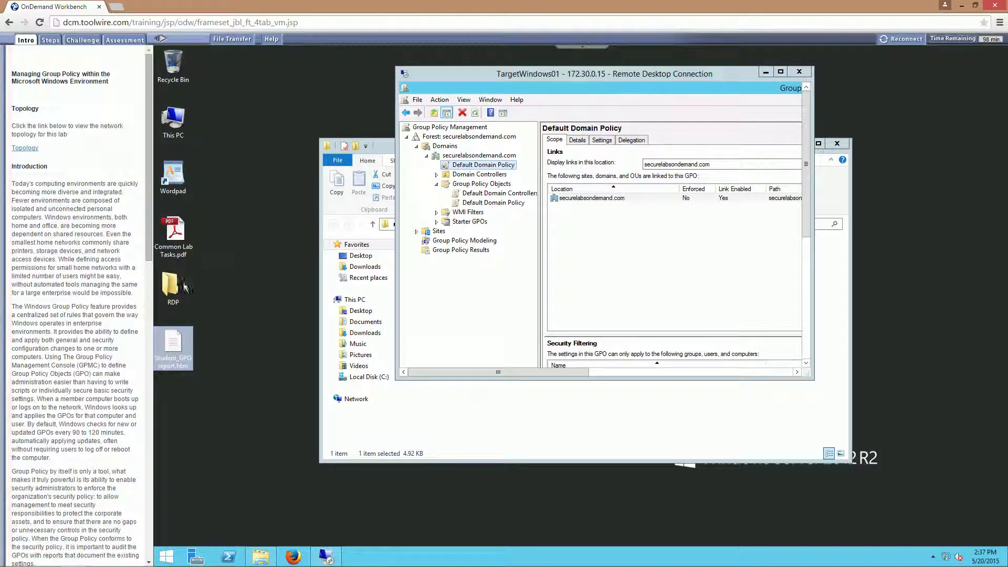
{"action": "left_click", "coordinate": [782, 71]}
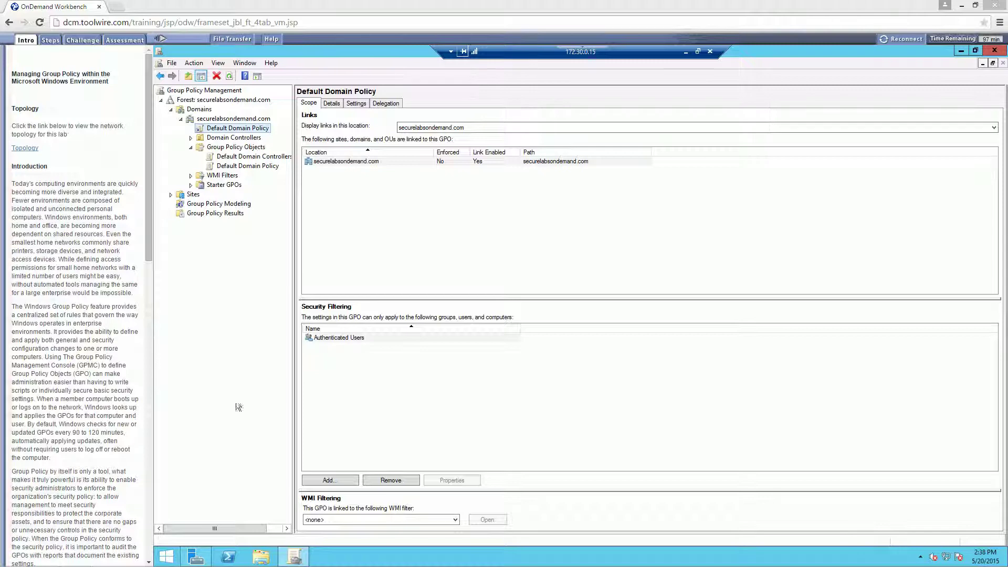
{"action": "left_click", "coordinate": [993, 52]}
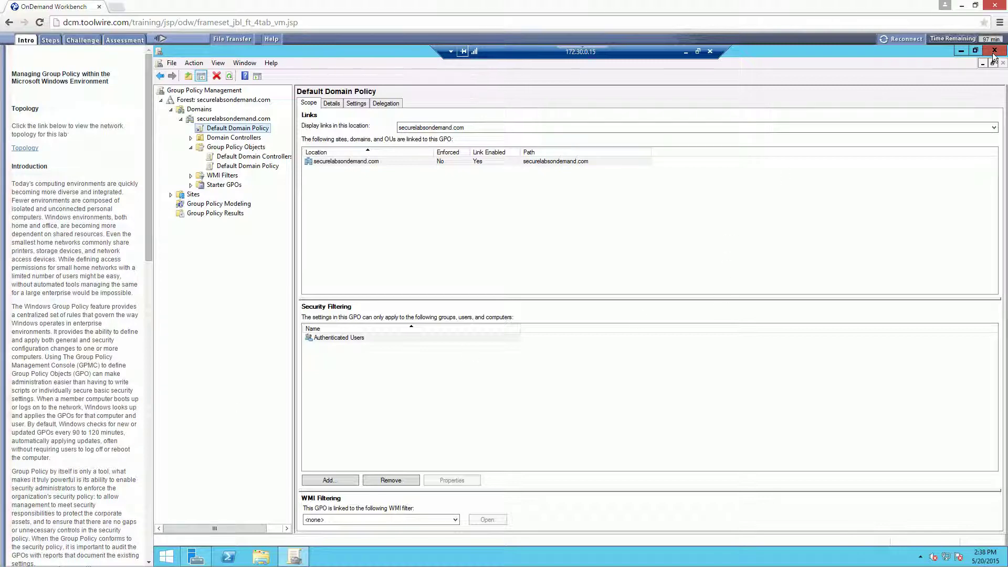
- Close Server Manager and launch Command Prompt (Admin) from the Start button menu
{"action": "left_click", "coordinate": [989, 52]}
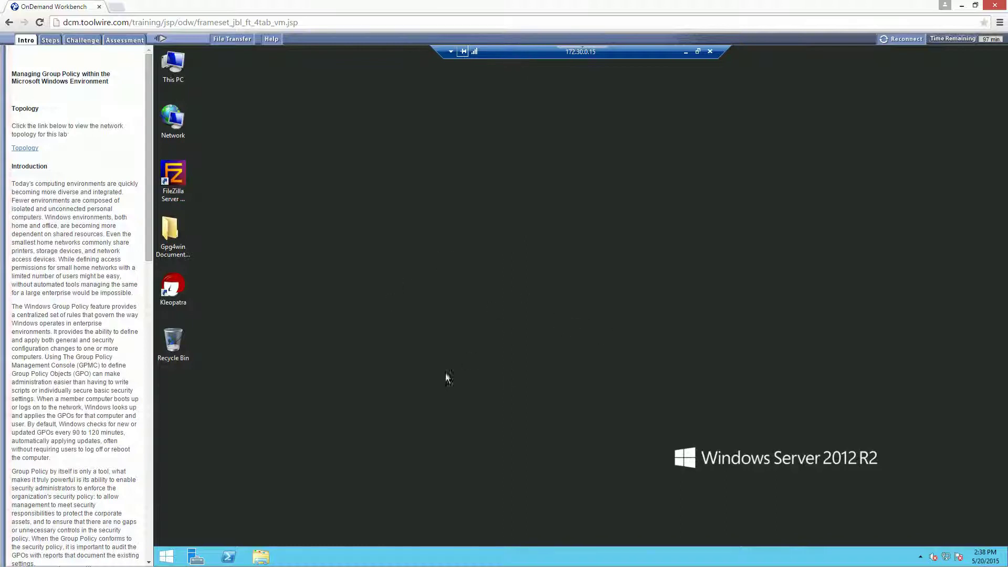
{"action": "right_click", "coordinate": [167, 561]}
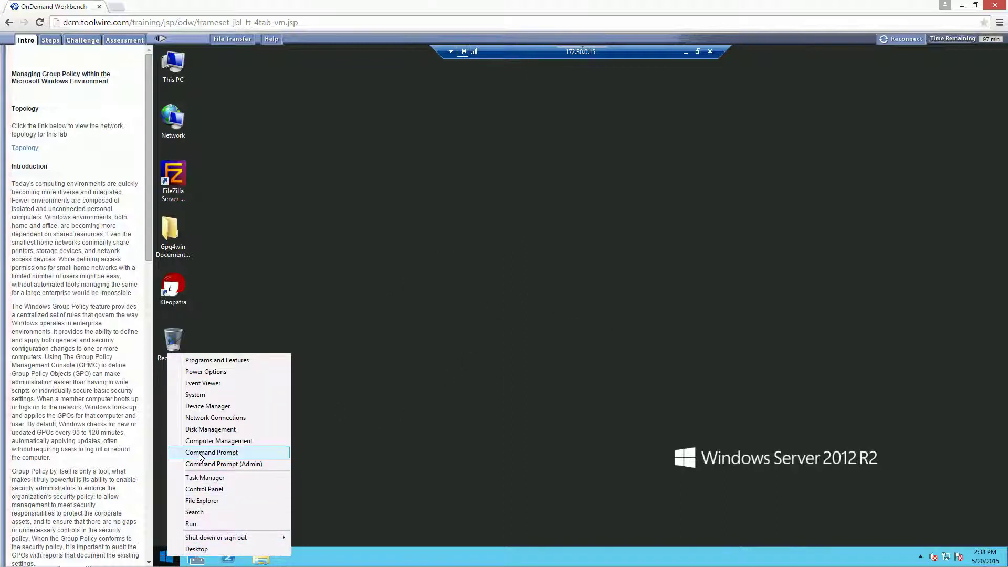
{"action": "left_click", "coordinate": [215, 463]}
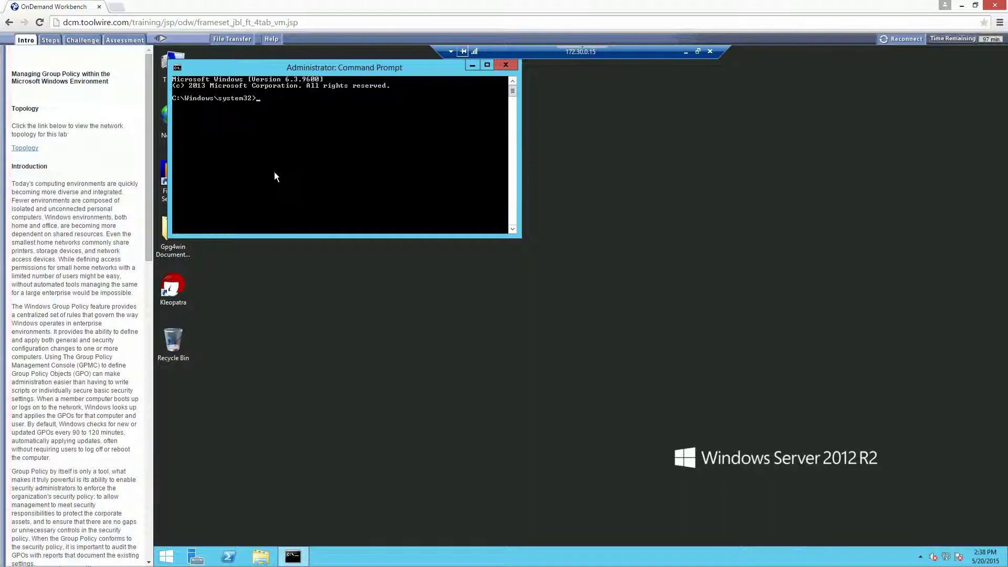
- Run gpresult /H to save Student_RSOP.html on the Desktop; it fails with path not found
{"action": "type", "text": "gpresult /H"}
{"action": "type", "text": "C:\\Adminstrator\\Desktop"}
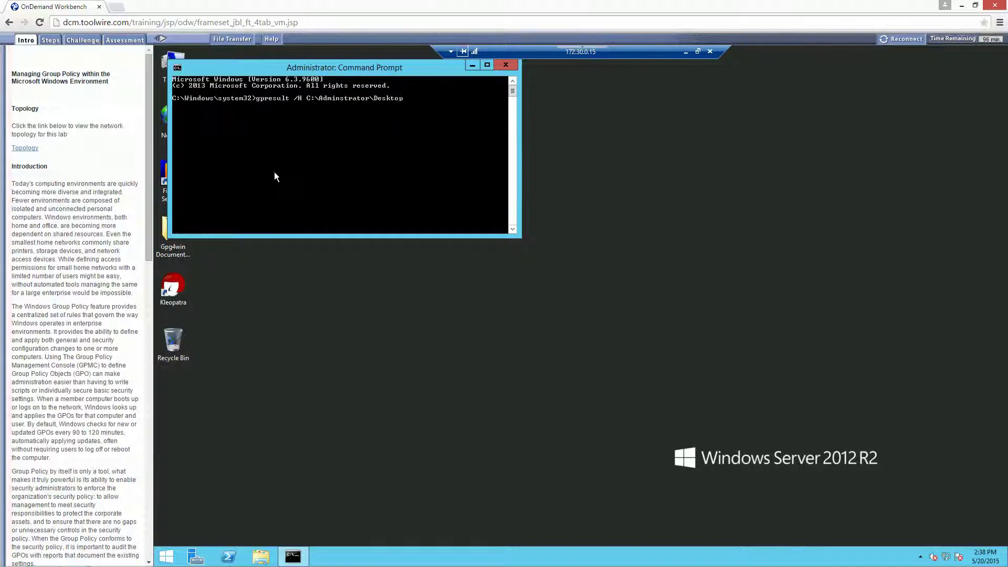
{"action": "type", "text": "\\"}
{"action": "type", "text": "Studen"}
{"action": "type", "text": "t_"}
{"action": "type", "text": "RSO"}
{"action": "type", "text": "P.ht"}
{"action": "type", "text": "users\\"}
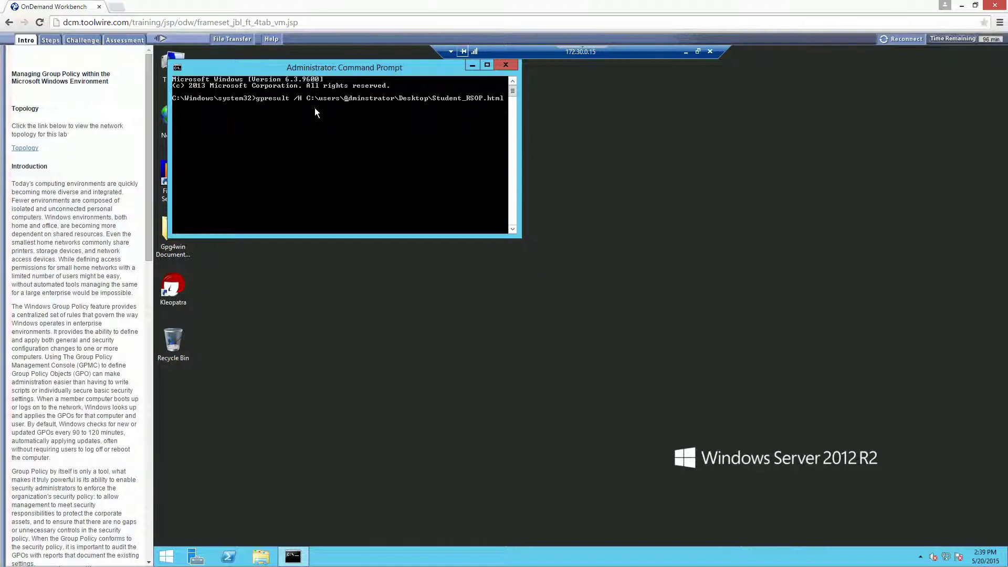
{"action": "key", "text": "Return"}
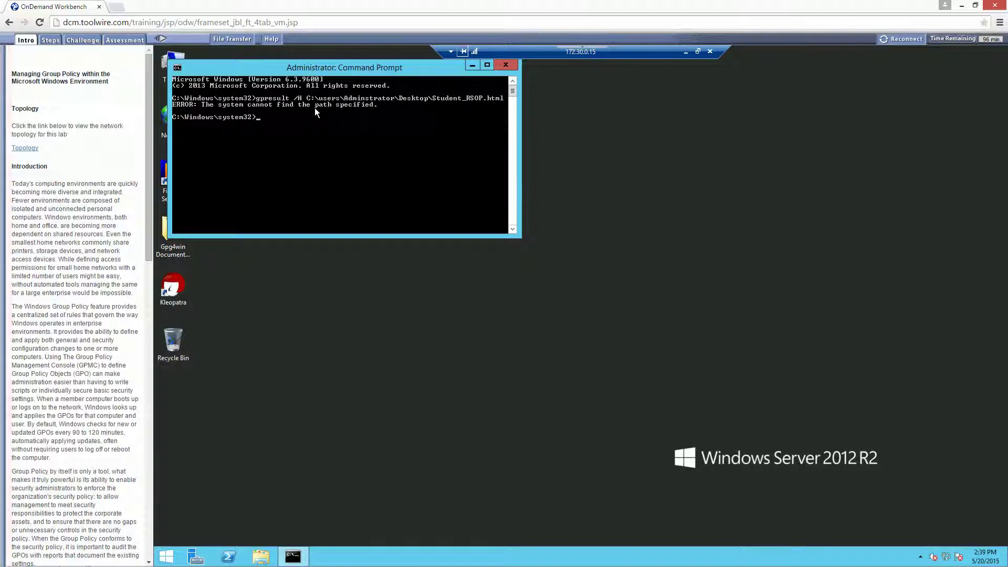
- Rerun the recalled gpresult /H command with a corrected path, producing Student_RSOP.html on the Desktop
{"action": "key", "text": "Up"}
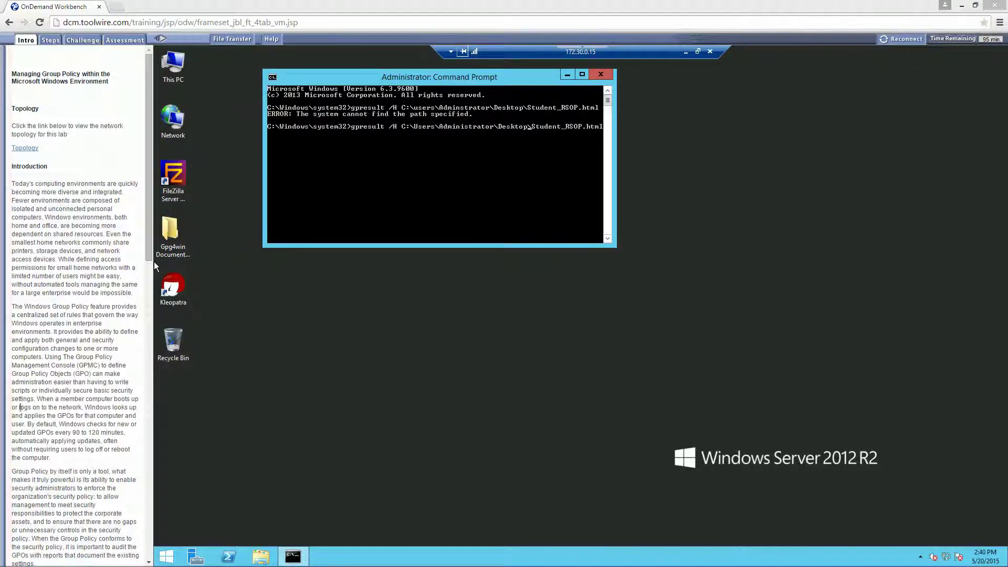
{"action": "left_click", "coordinate": [452, 161]}
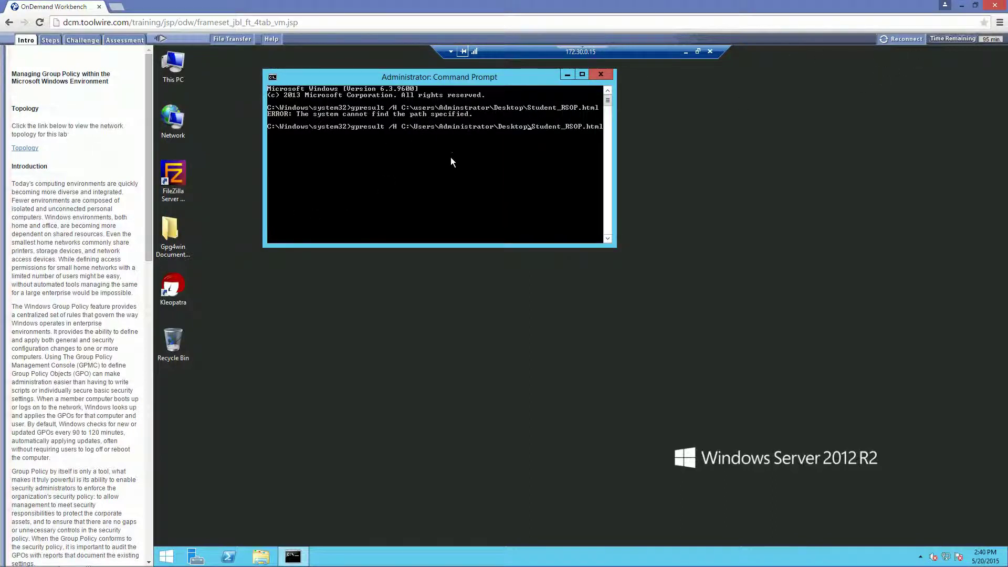
{"action": "key", "text": "Return"}
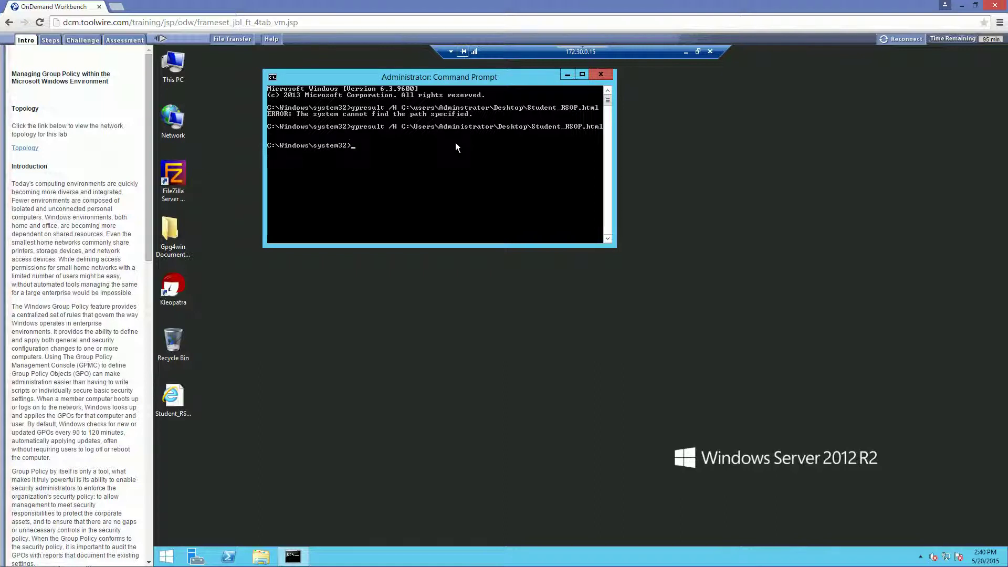
{"action": "left_click", "coordinate": [173, 398]}
{"action": "left_click", "coordinate": [280, 382]}
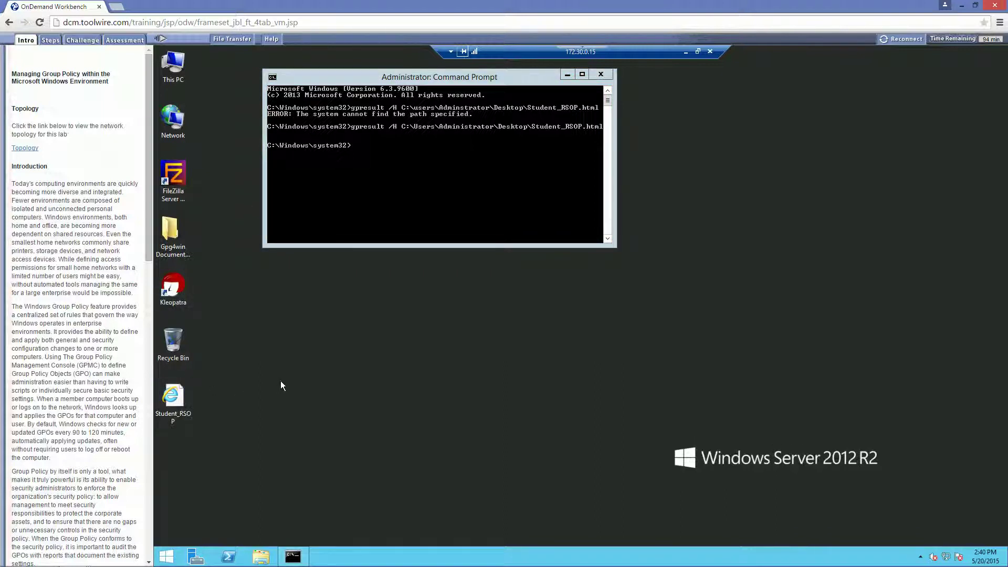
- Open Student_RSOP.html, verify Minimum password length is 10 characters, then close Internet Explorer
{"action": "double_click", "coordinate": [173, 392]}
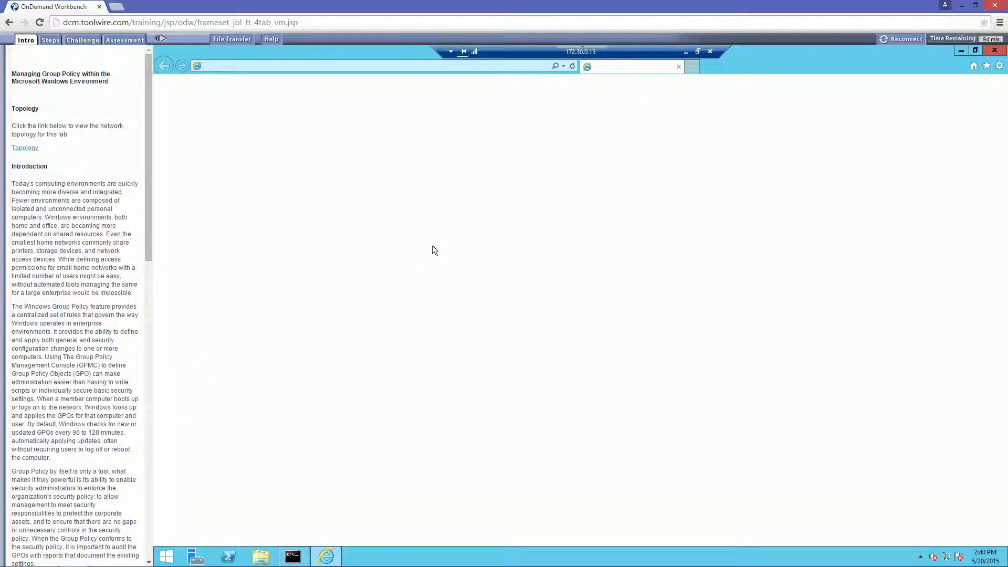
{"action": "scroll", "coordinate": [433, 250], "scroll_direction": "down", "scroll_amount": 15}
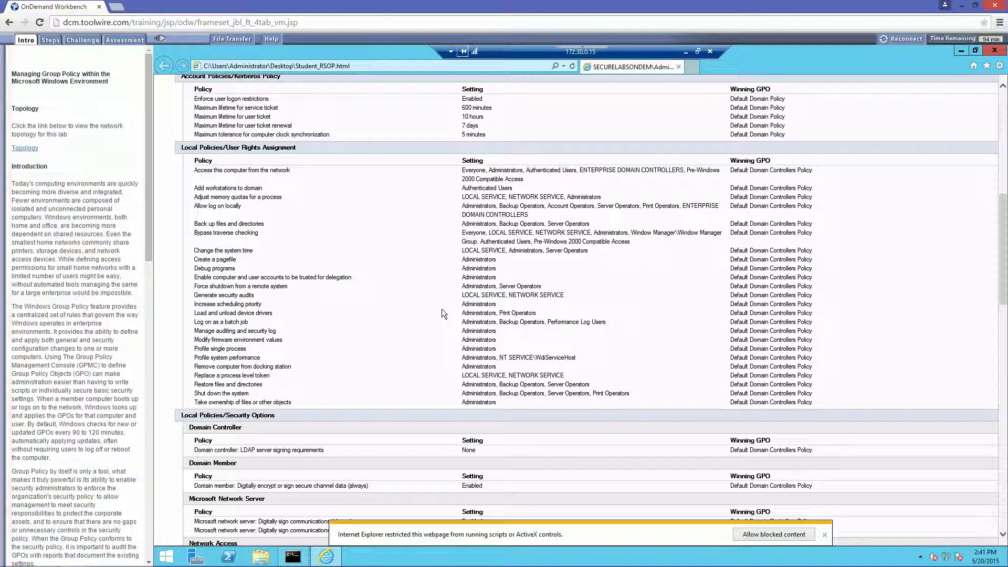
{"action": "scroll", "coordinate": [442, 312], "scroll_direction": "down", "scroll_amount": 5}
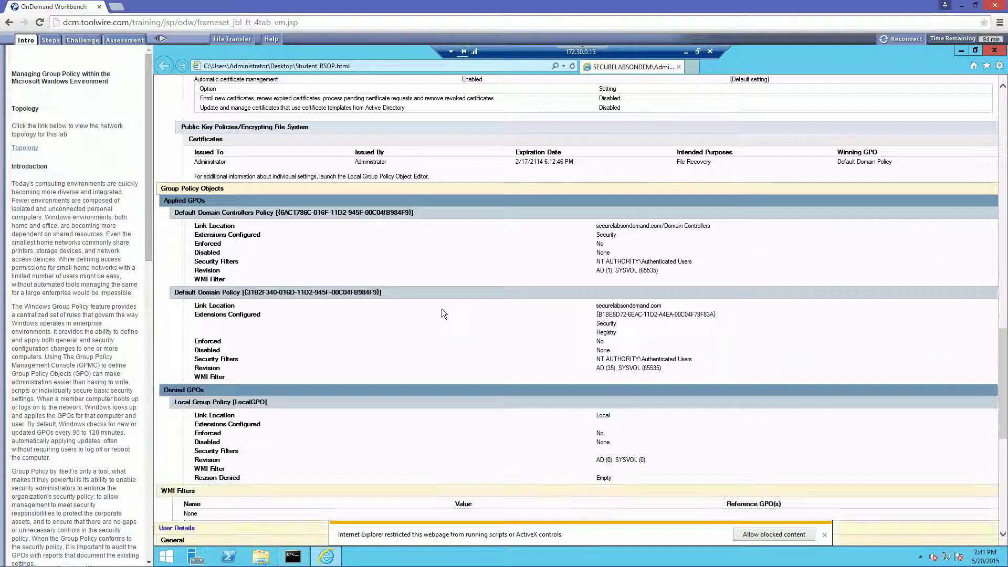
{"action": "scroll", "coordinate": [442, 312], "scroll_direction": "up", "scroll_amount": 20}
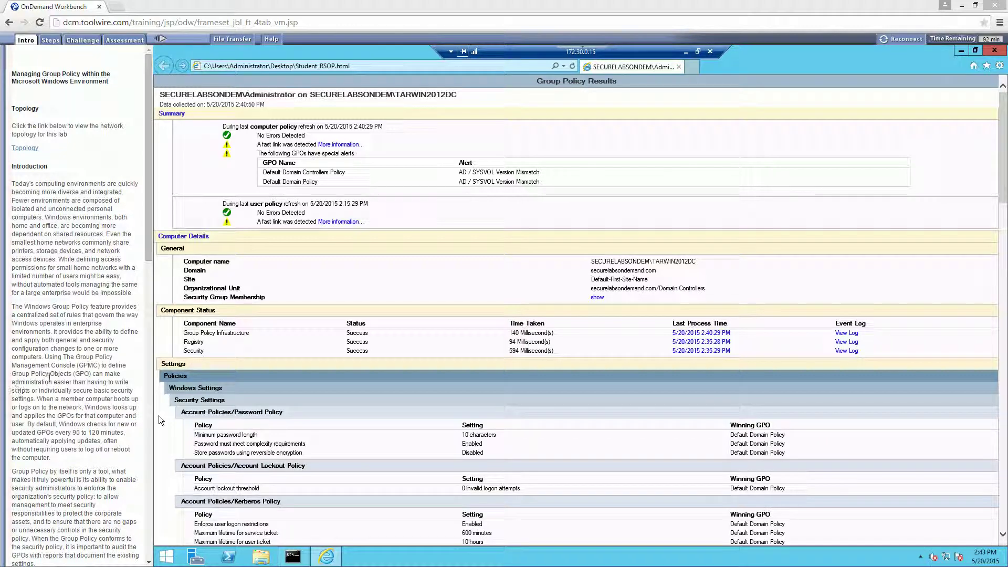
{"action": "left_click", "coordinate": [323, 346]}
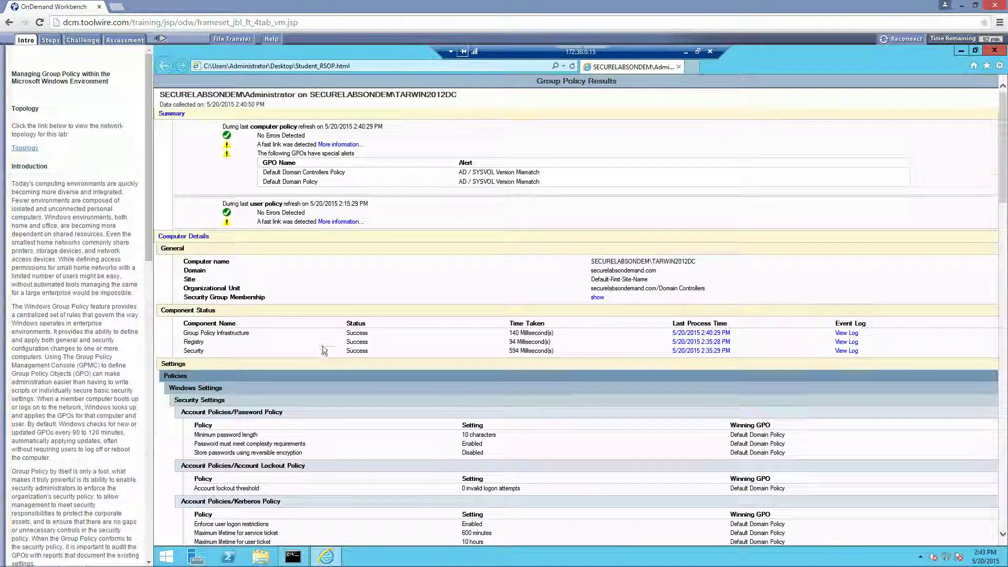
{"action": "scroll", "coordinate": [323, 346], "scroll_direction": "down", "scroll_amount": 3}
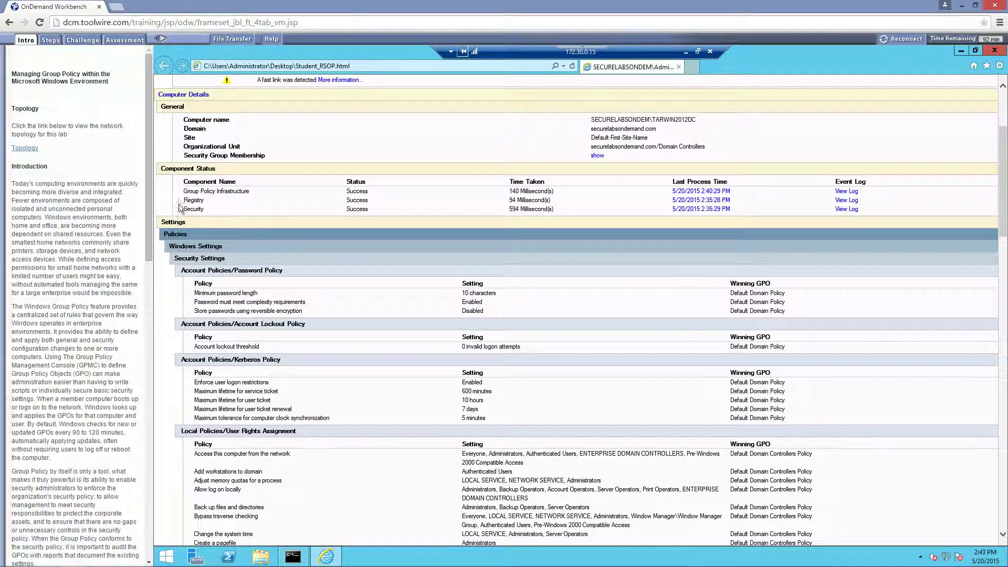
{"action": "scroll", "coordinate": [176, 206], "scroll_direction": "up", "scroll_amount": 3}
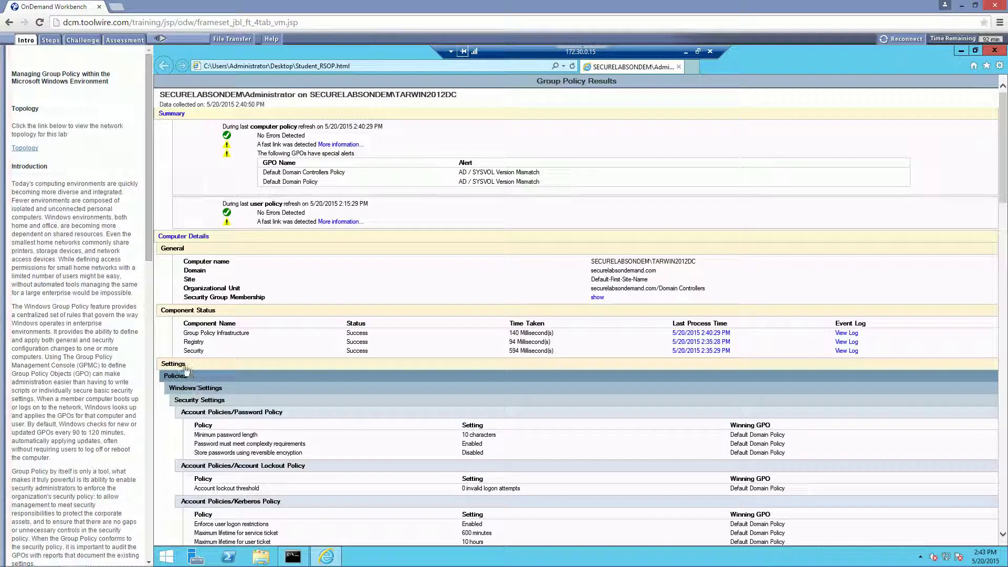
{"action": "scroll", "coordinate": [171, 251], "scroll_direction": "down", "scroll_amount": 2}
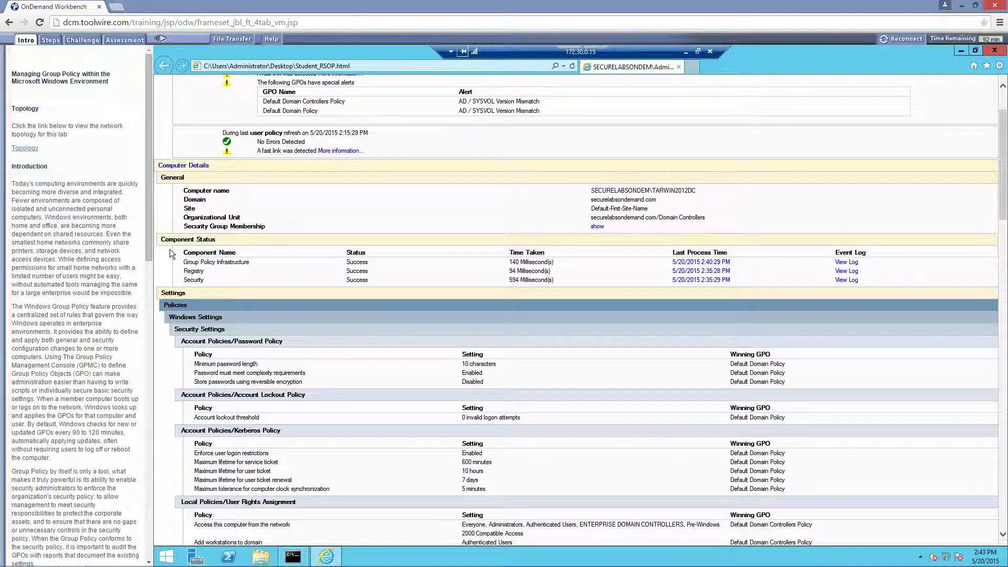
{"action": "scroll", "coordinate": [169, 249], "scroll_direction": "down", "scroll_amount": 2}
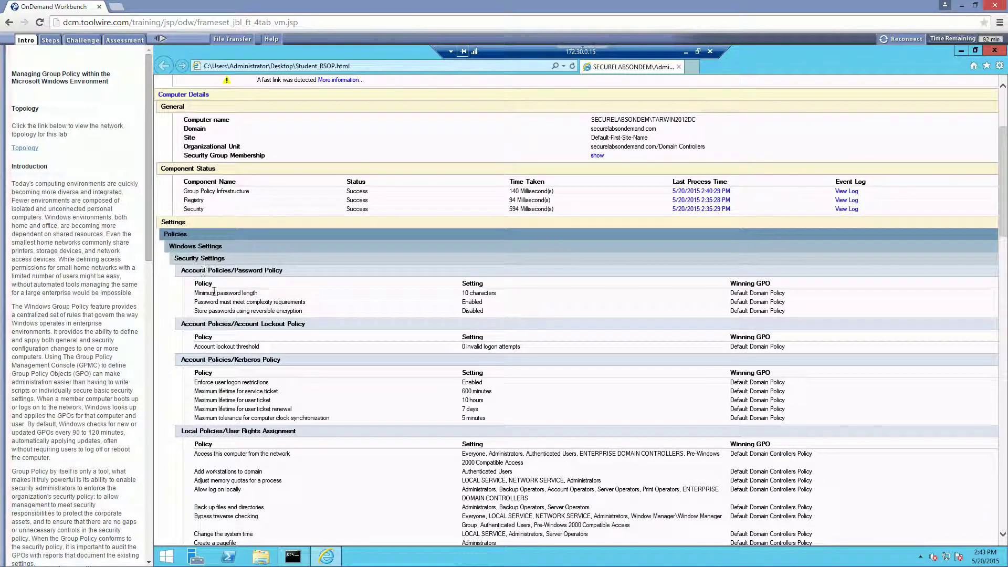
{"action": "left_click_drag", "start_coordinate": [194, 293], "coordinate": [495, 293]}
{"action": "left_click", "coordinate": [474, 295]}
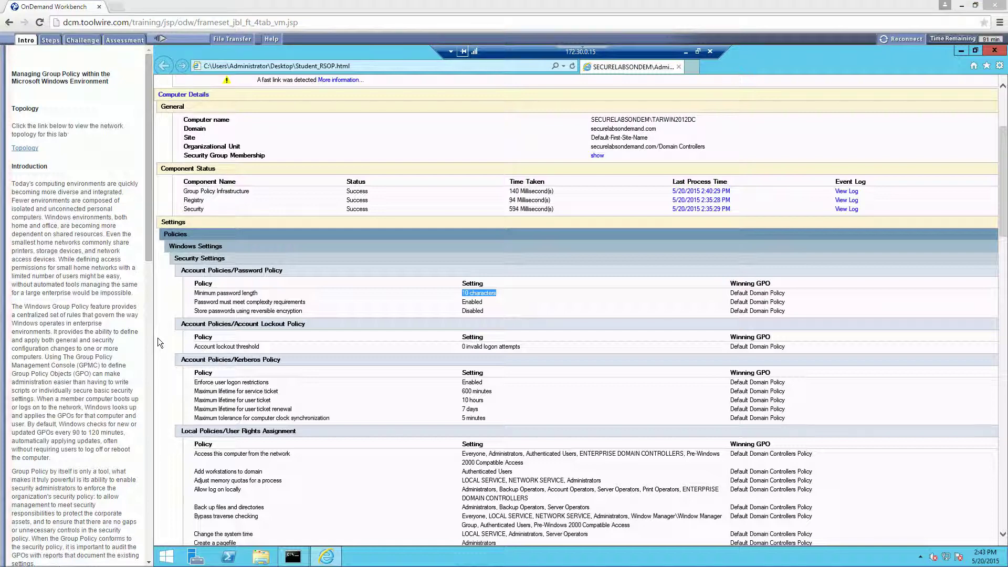
{"action": "left_click", "coordinate": [994, 50]}
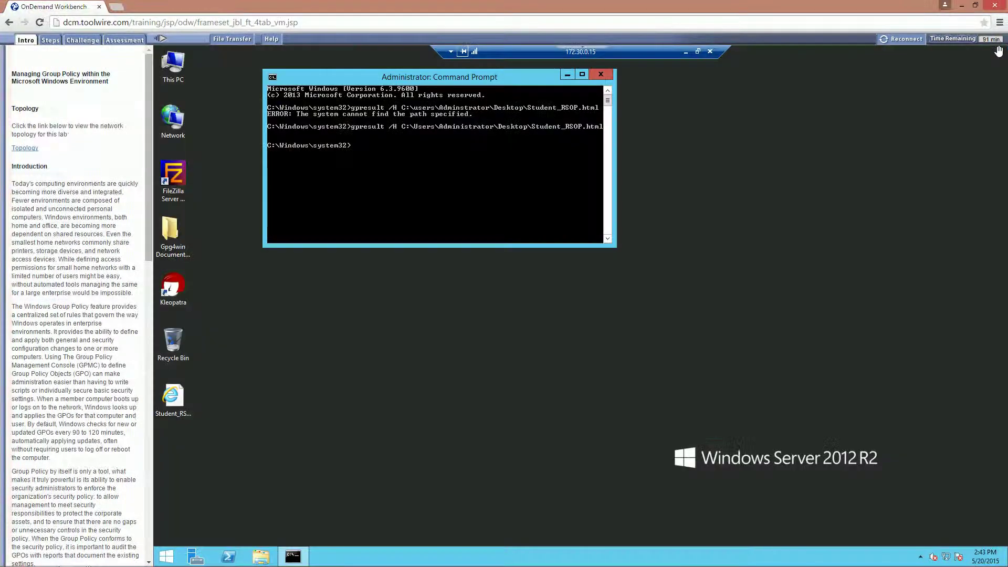
{"action": "left_click", "coordinate": [176, 396]}
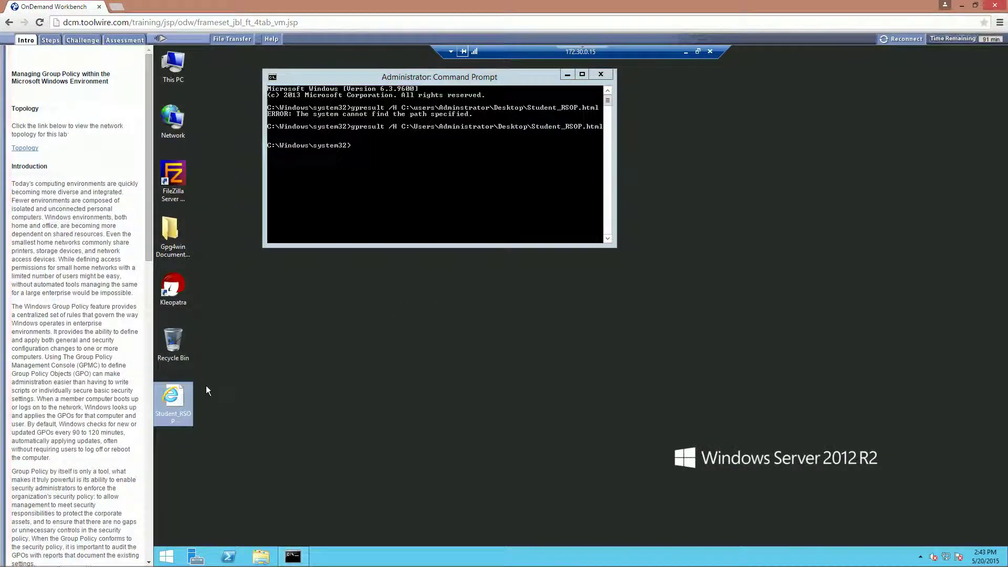
{"action": "left_click", "coordinate": [252, 381]}
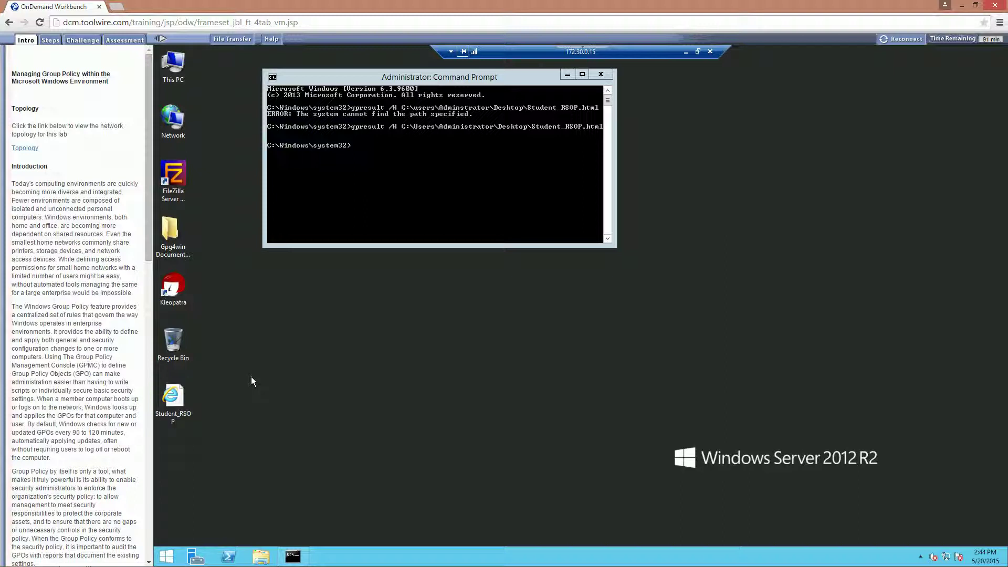